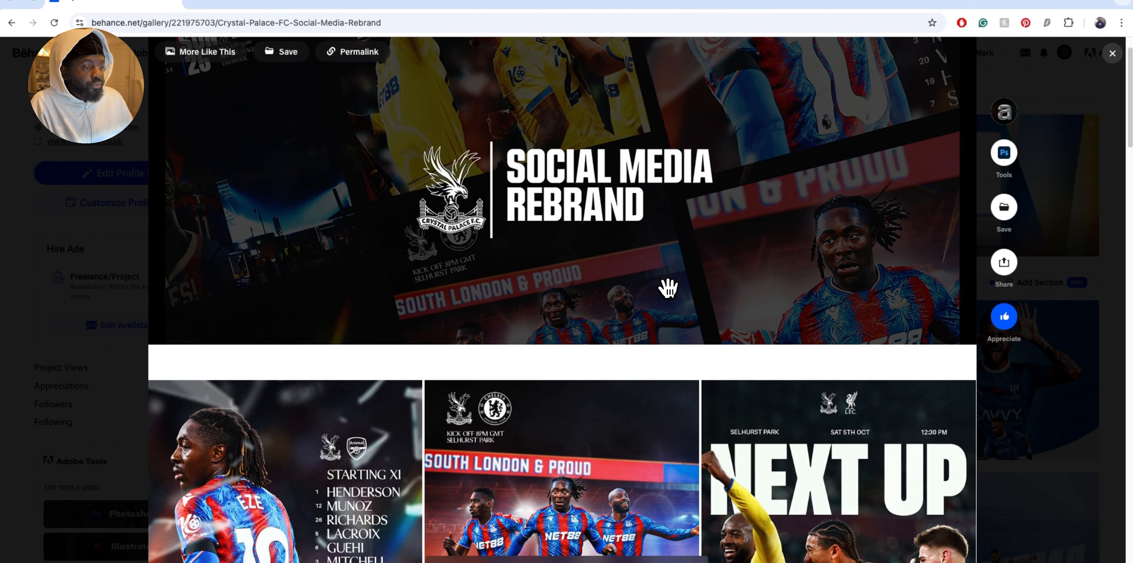
Look through the Crystal Palace FC social media rebrand project on Behance
scroll(694, 258, "down", 2)
scroll(668, 288, "down", 5)
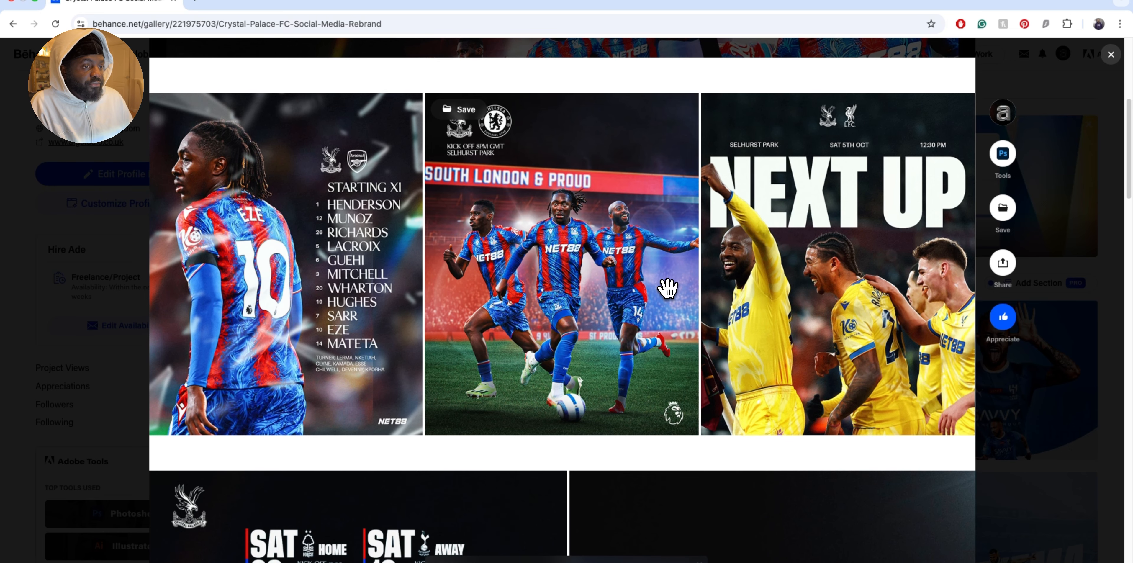
scroll(667, 288, "down", 7)
scroll(668, 288, "down", 20)
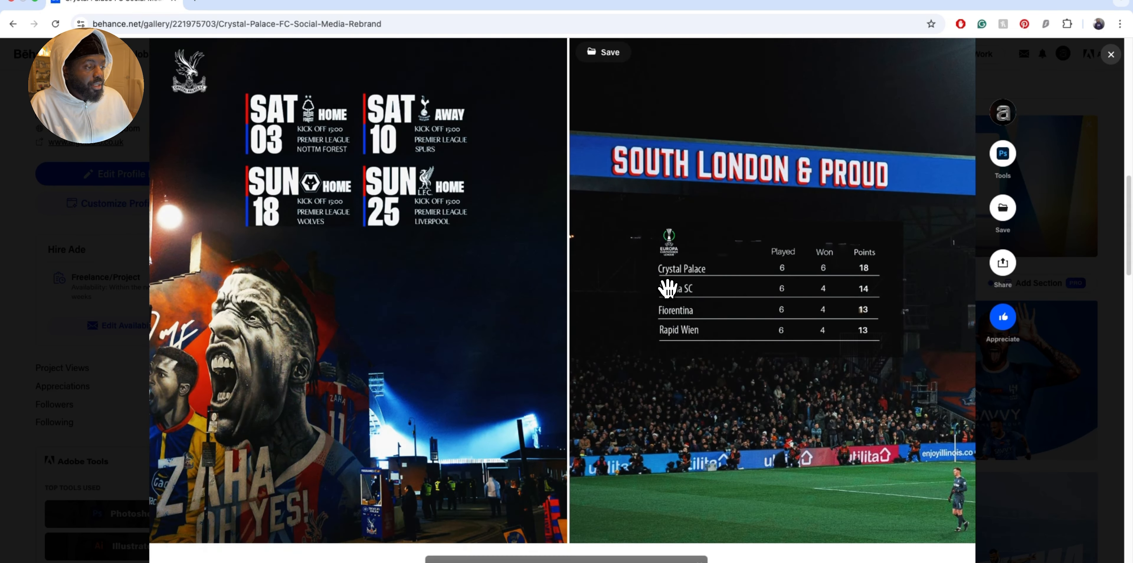
scroll(668, 288, "down", 15)
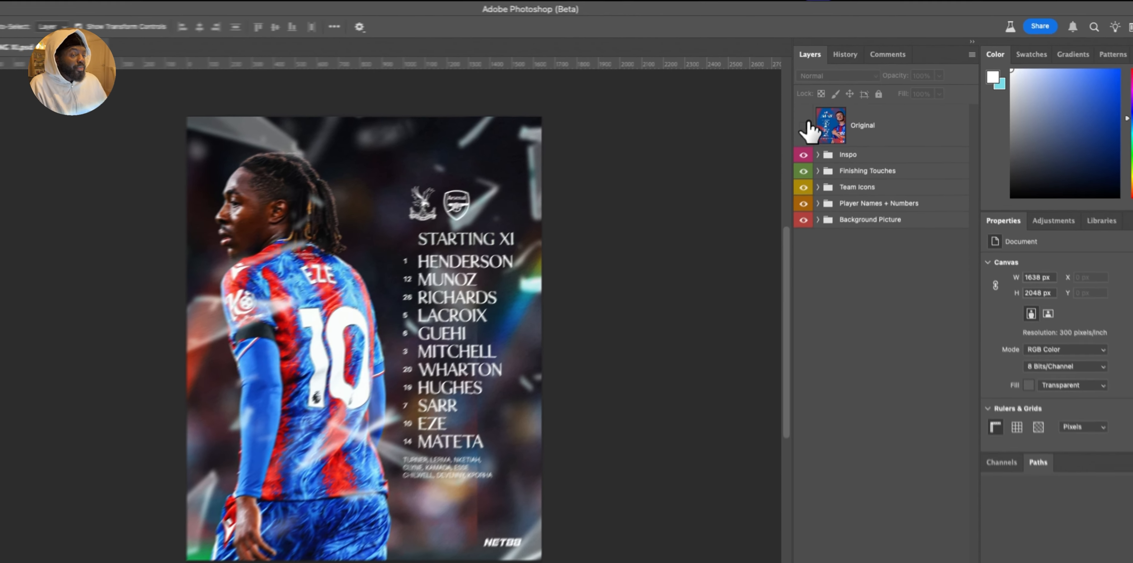
Switch to Photoshop and compare the redesigned starting XI graphic with the Original layer by toggling that layer's visibility
left_click(804, 125)
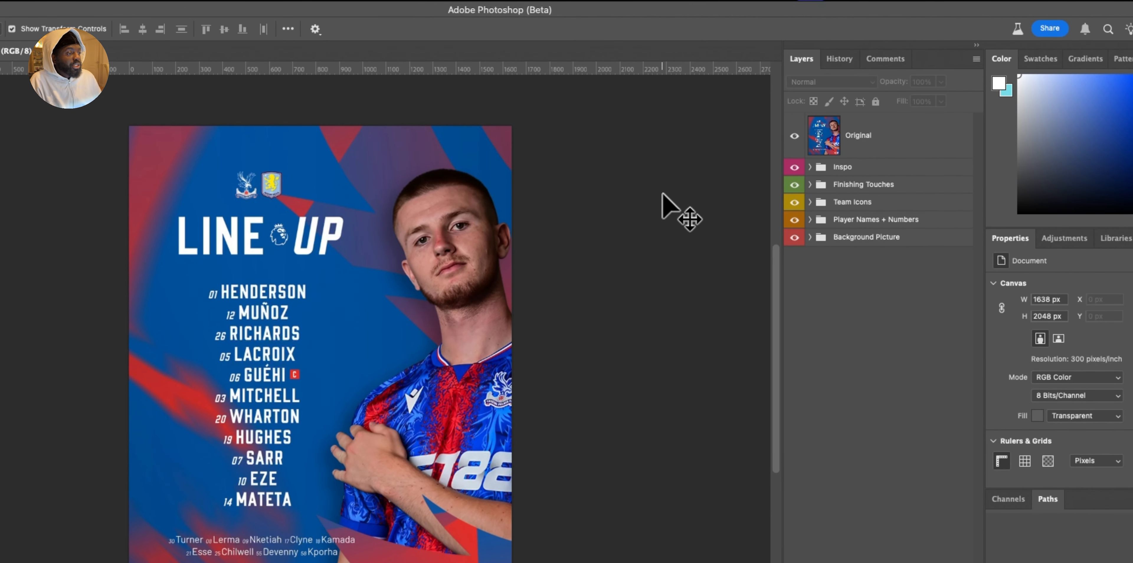
left_click(809, 145)
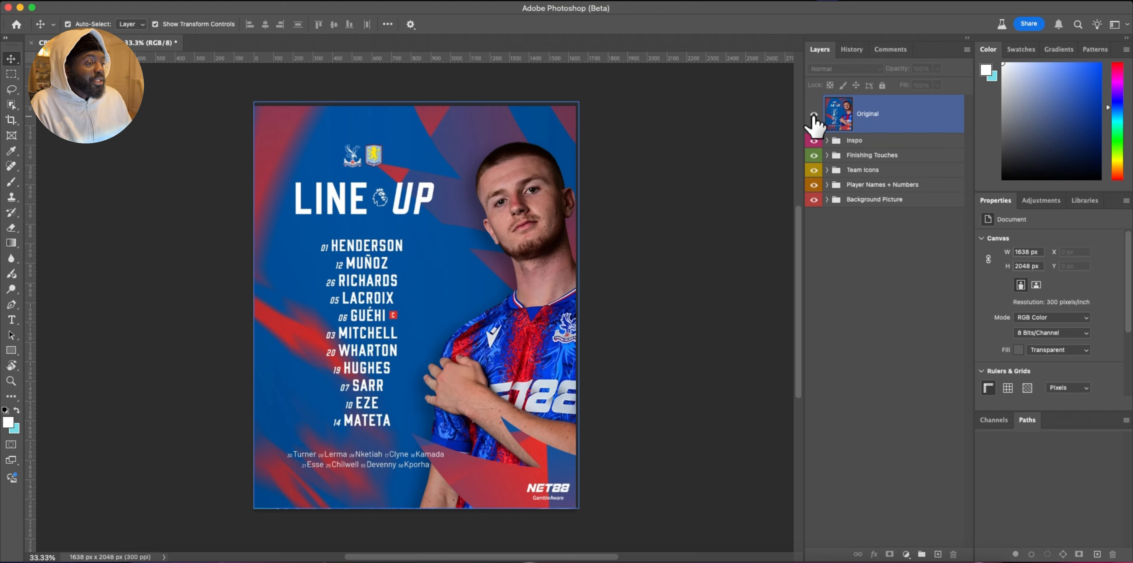
left_click(814, 116)
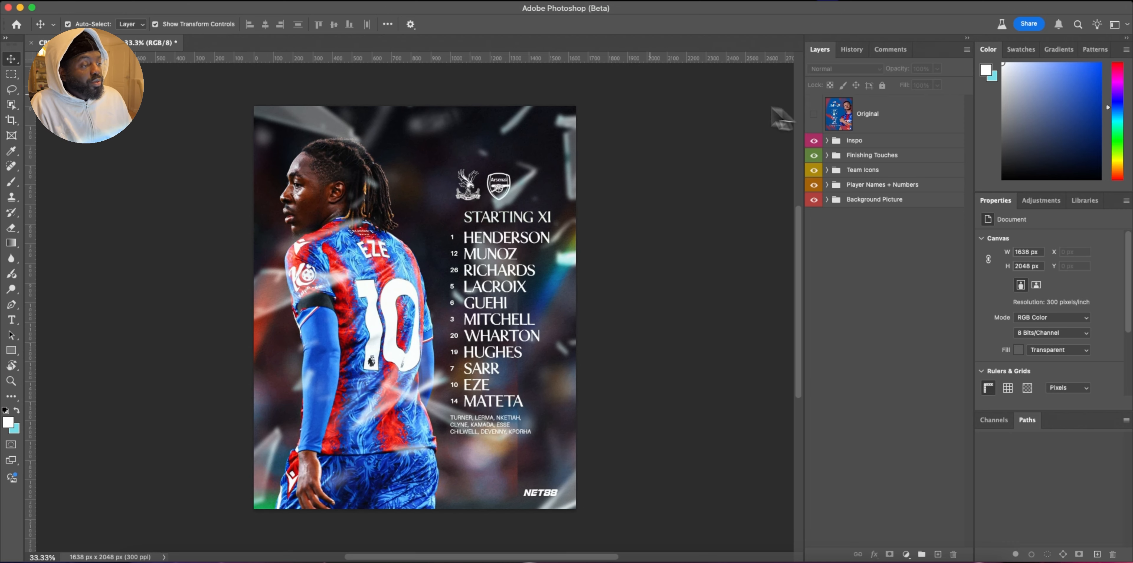
left_click(813, 115)
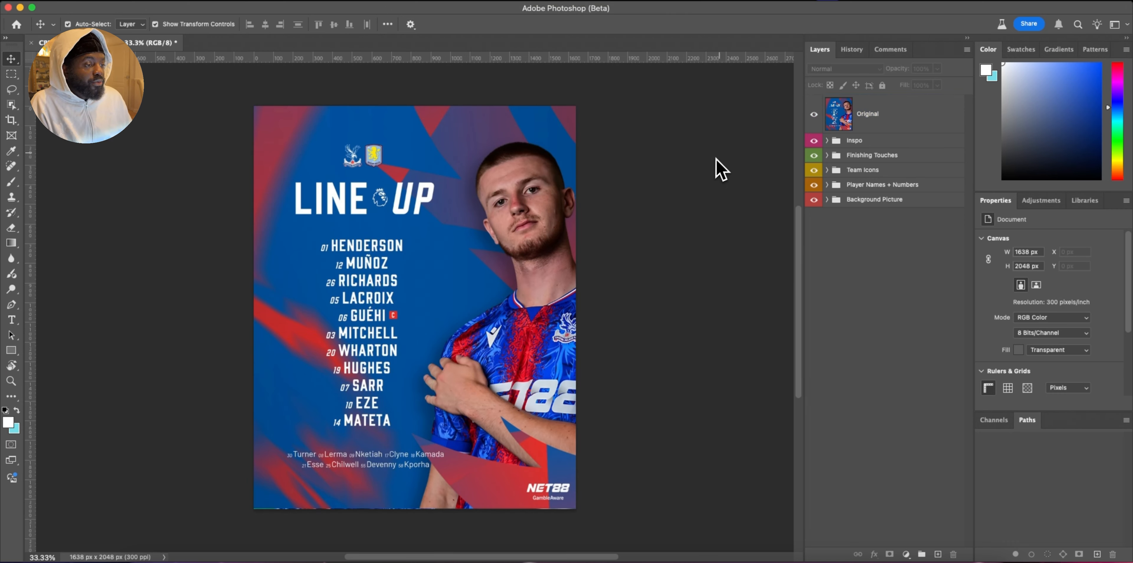
left_click(814, 115)
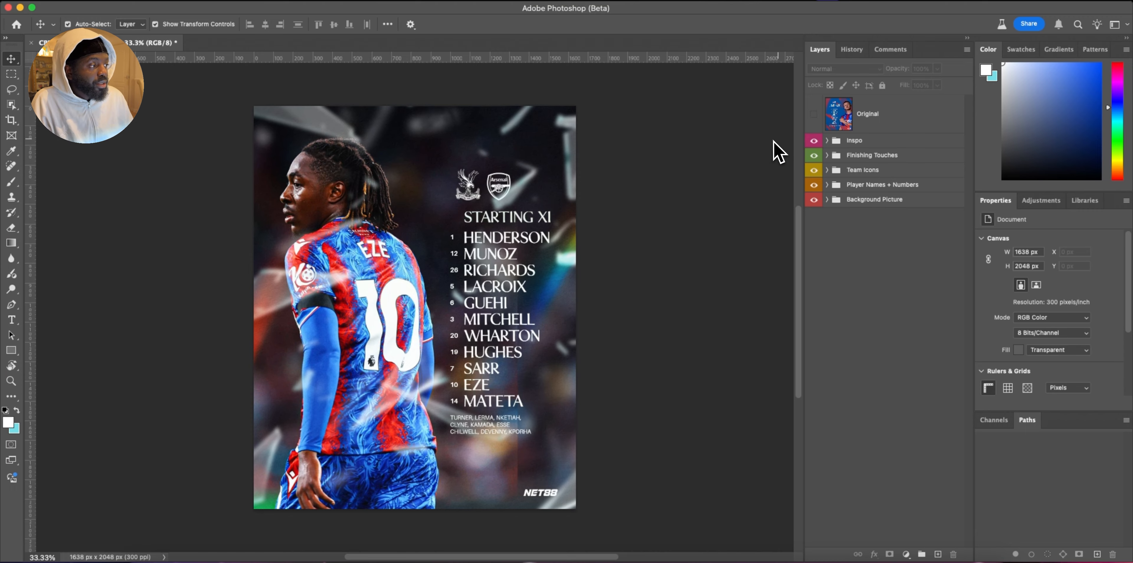
Hide the Inspo, Finishing Touches, Team Icons and Player Names + Numbers groups so only the background picture shows
left_click(813, 140)
left_click(814, 155)
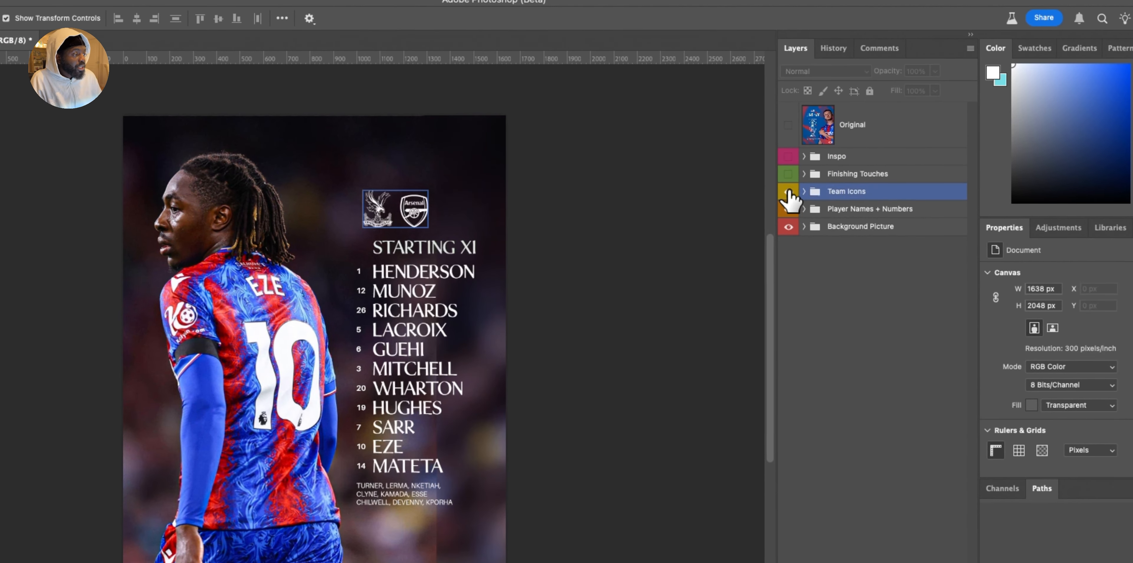
left_click(788, 192)
left_click(788, 209)
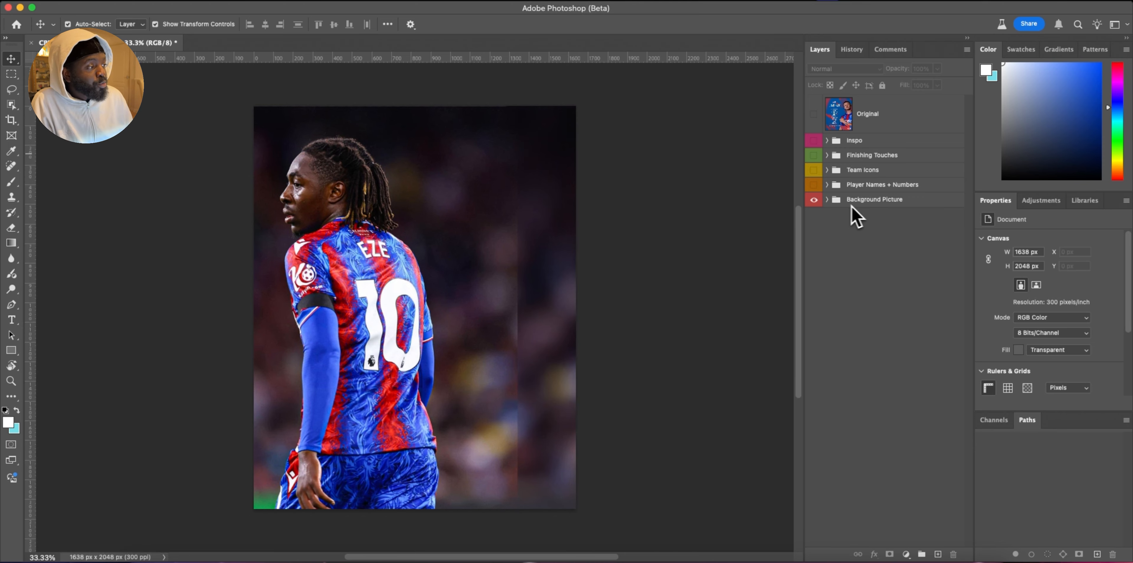
Expand the Background Picture group to show its layers
left_click(884, 200)
left_click(887, 214)
left_click(894, 203)
left_click(896, 212)
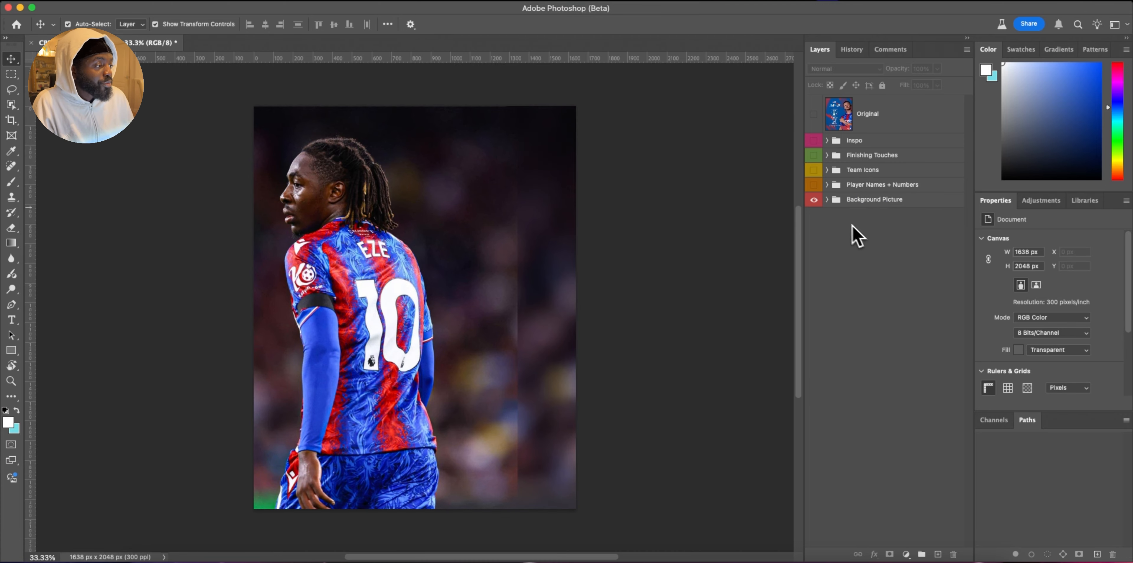
left_click(831, 204)
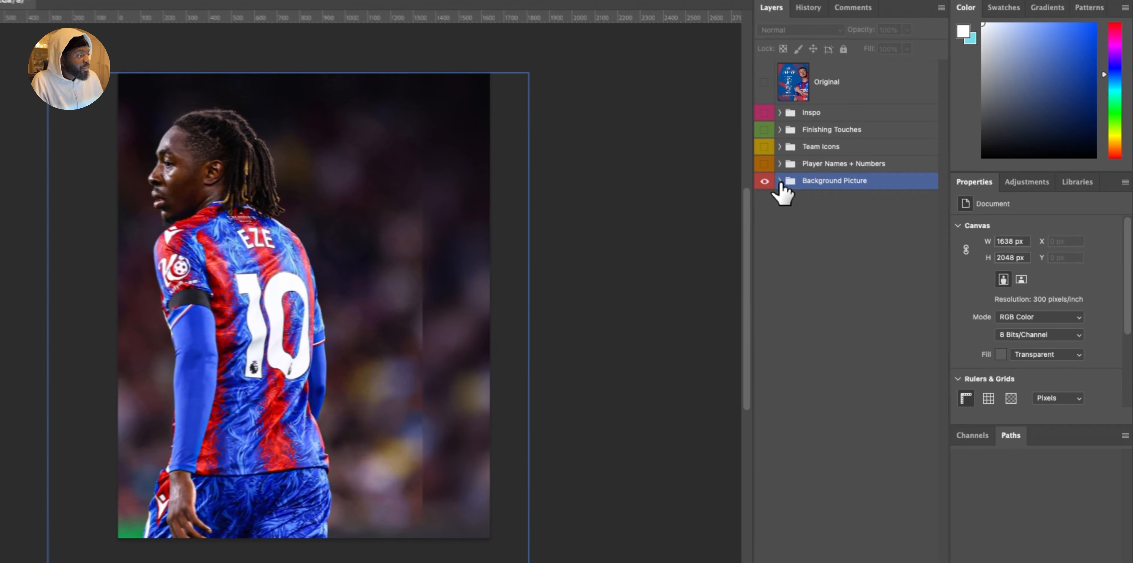
left_click(827, 200)
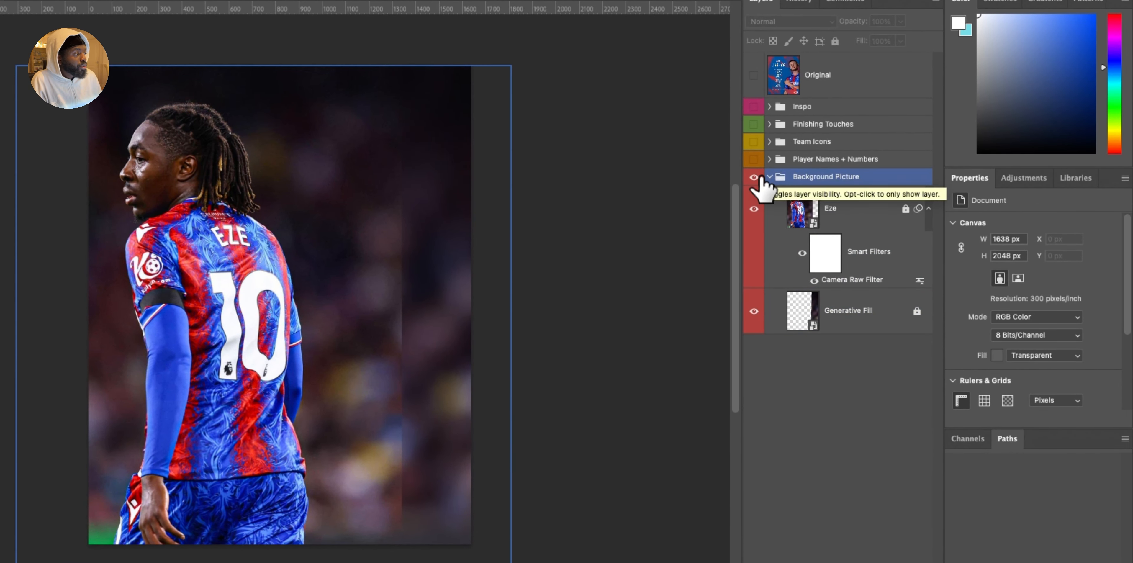
Change the Background Picture group's colour label to Blue
right_click(754, 178)
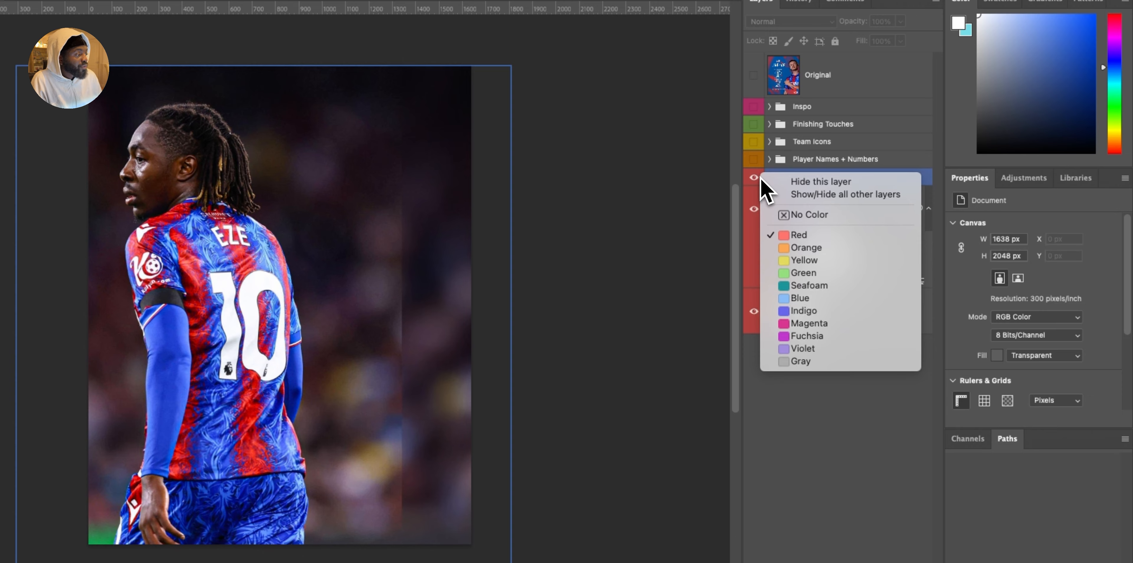
left_click(831, 298)
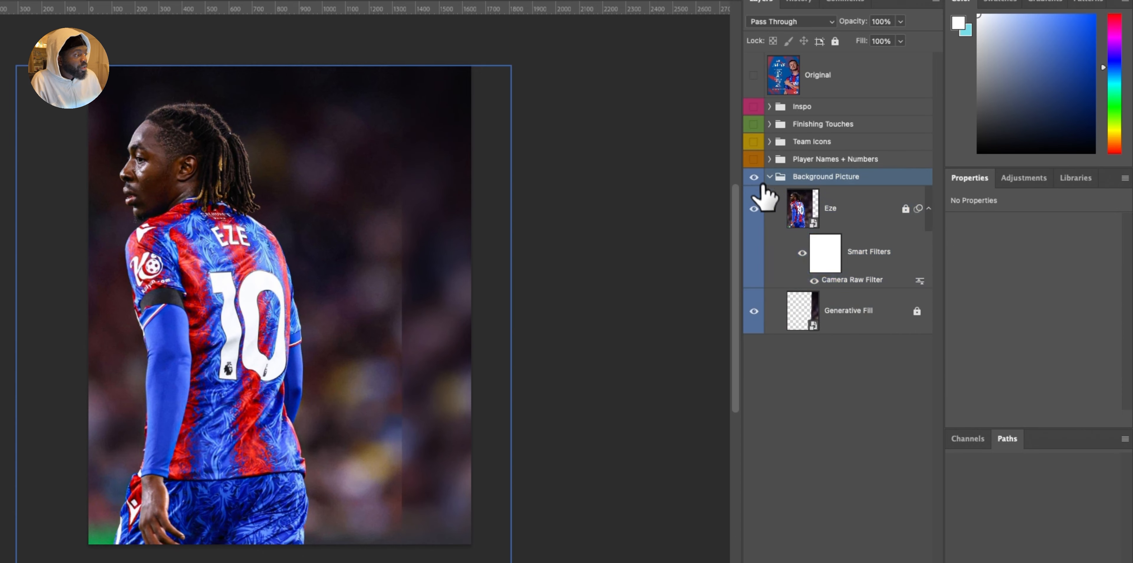
right_click(760, 181)
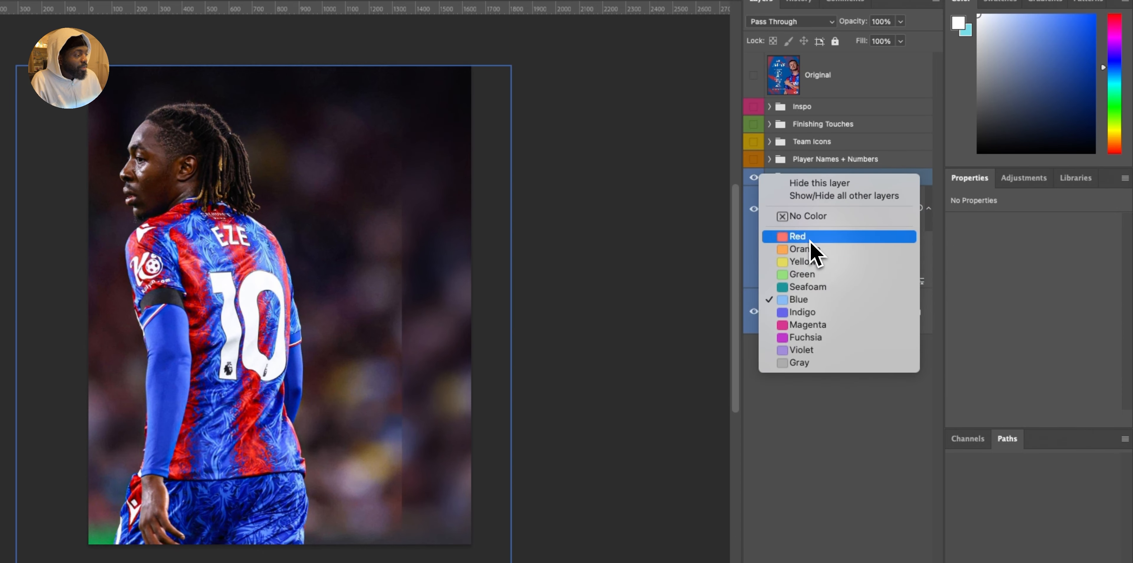
left_click(842, 425)
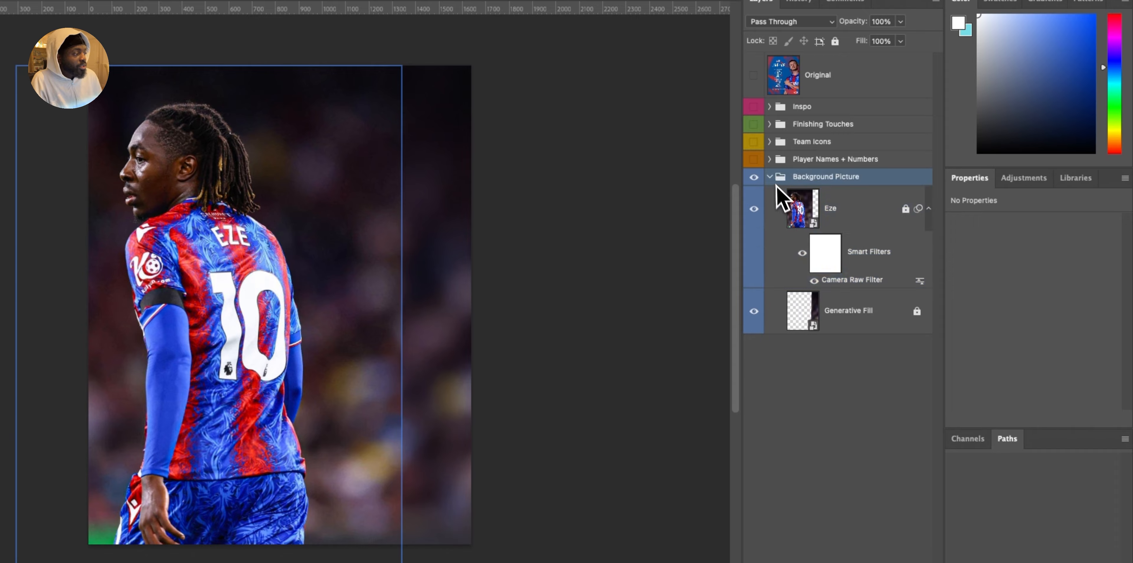
left_click(834, 303)
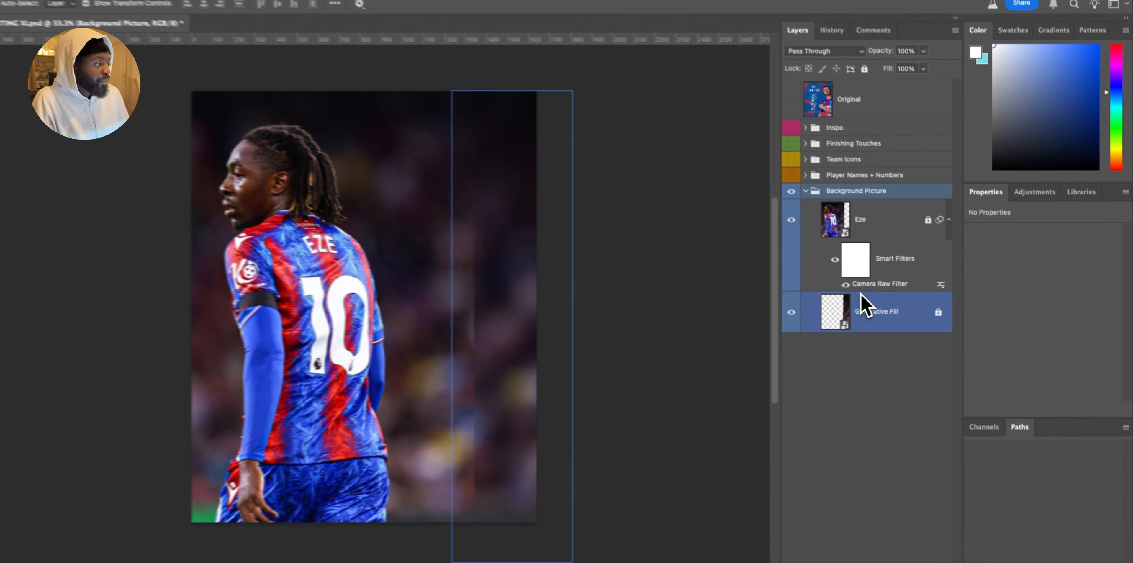
left_click(821, 460)
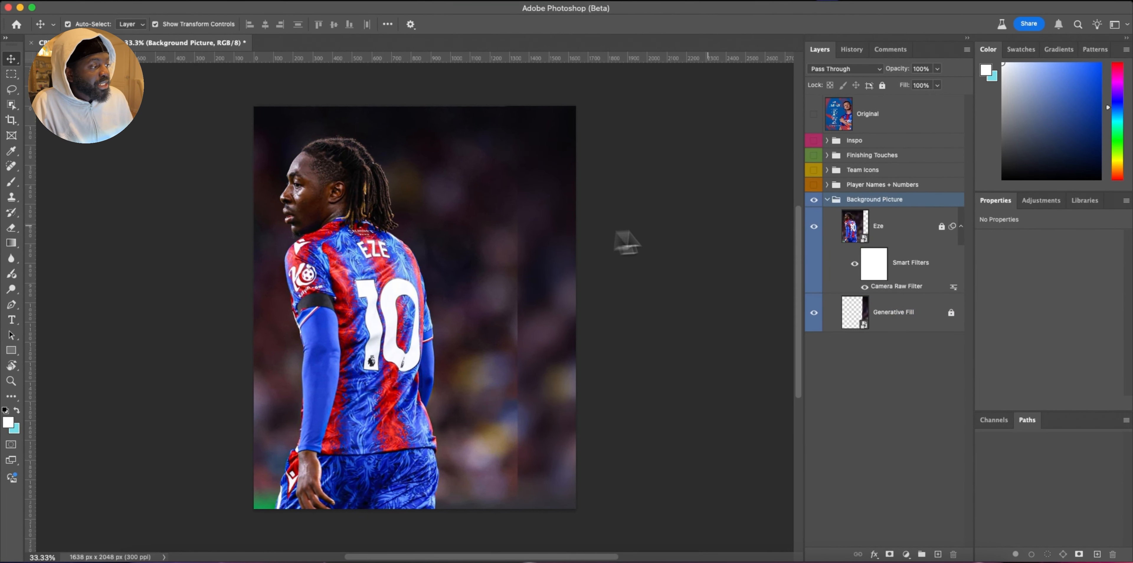
Toggle the Eze and Generative Fill layers off and on to examine what each contributes to the background
left_click(814, 226)
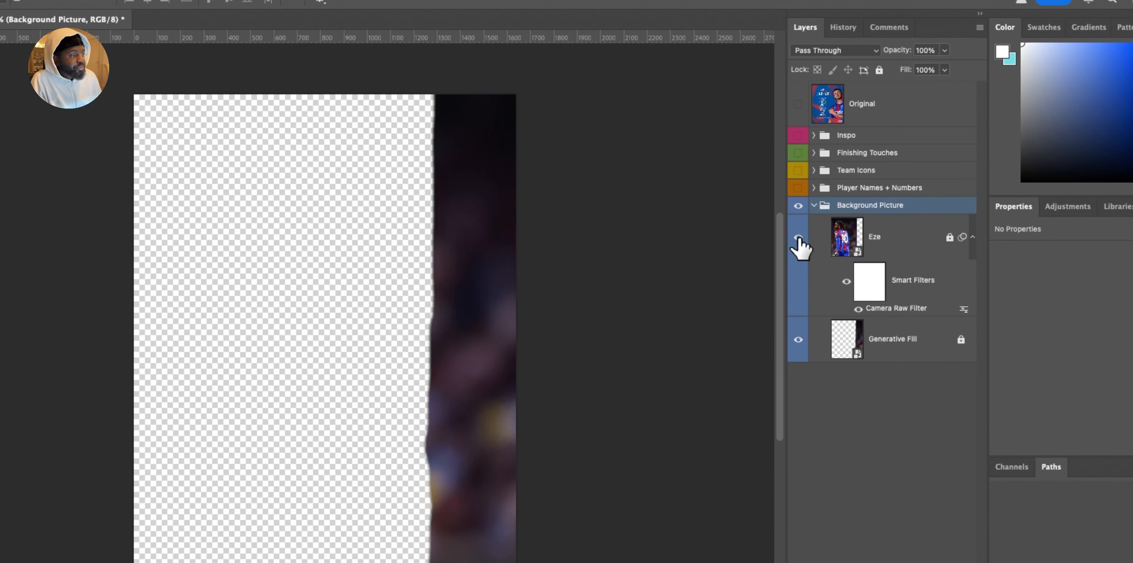
left_click(800, 240)
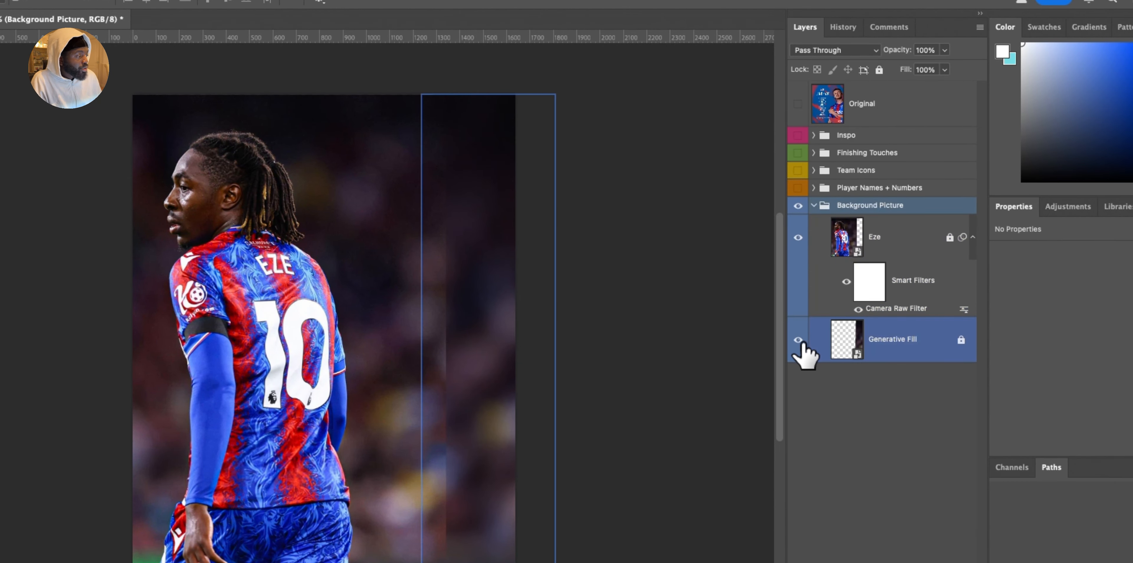
left_click(961, 339)
left_click(798, 339)
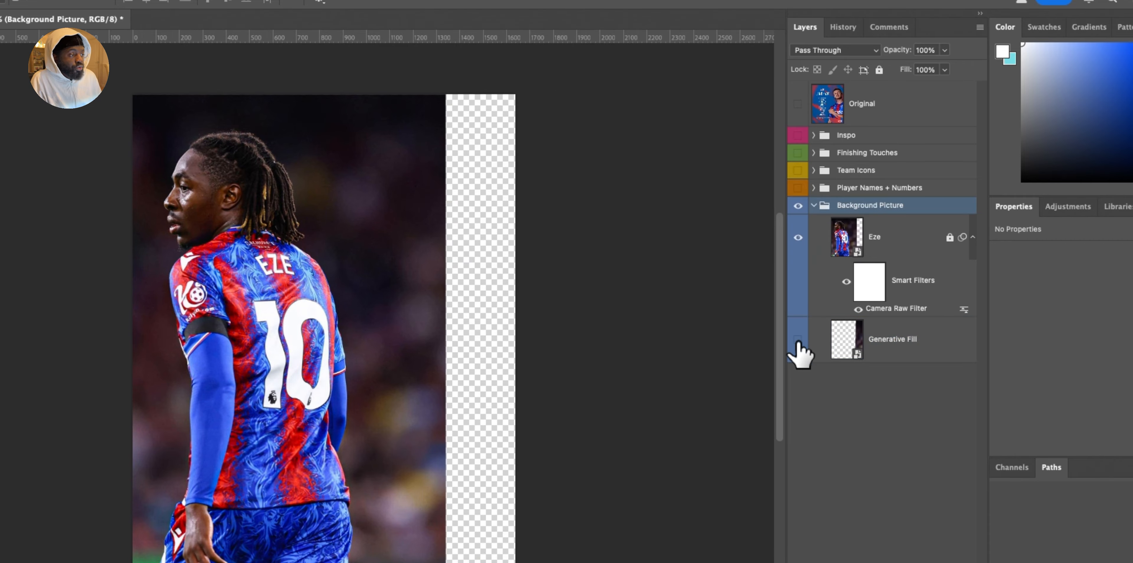
left_click(797, 341)
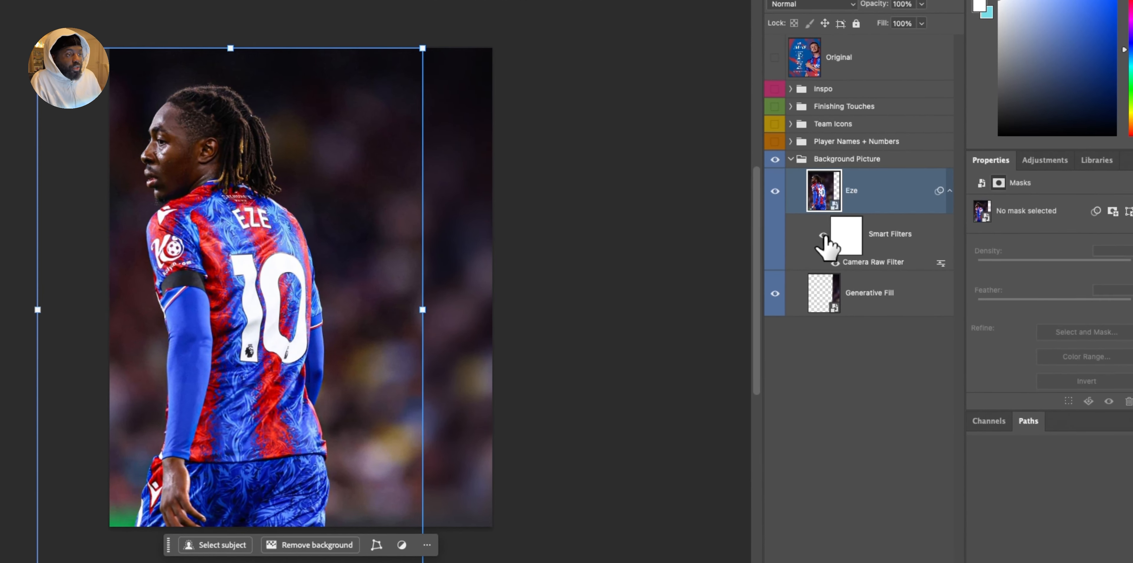
Compare the Eze layer with and without its smart filters, and review the Camera Raw Filter's Effects and Detail settings
left_click(823, 236)
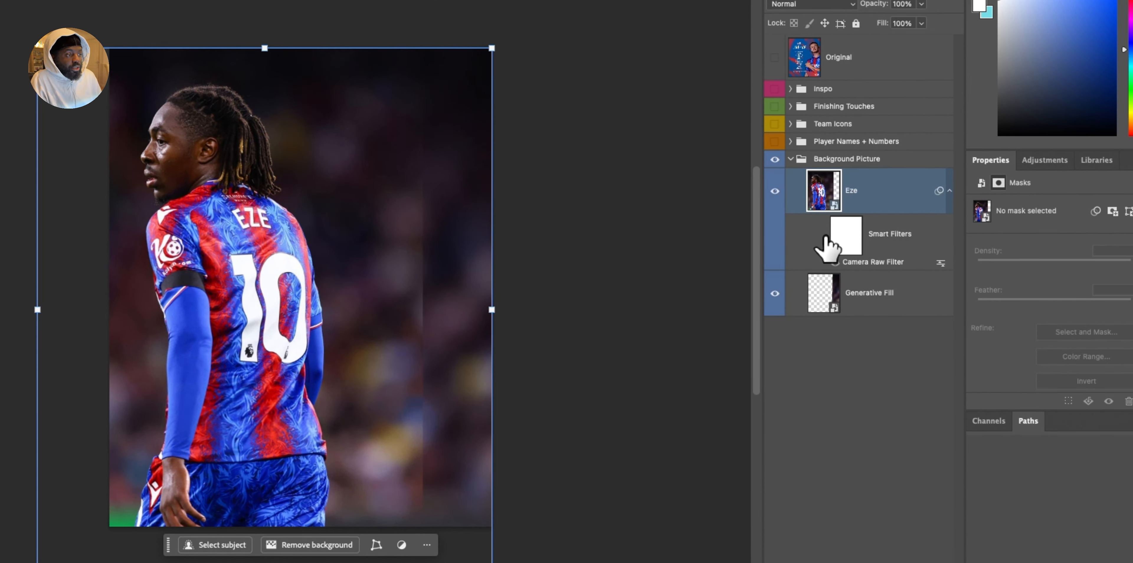
left_click(823, 236)
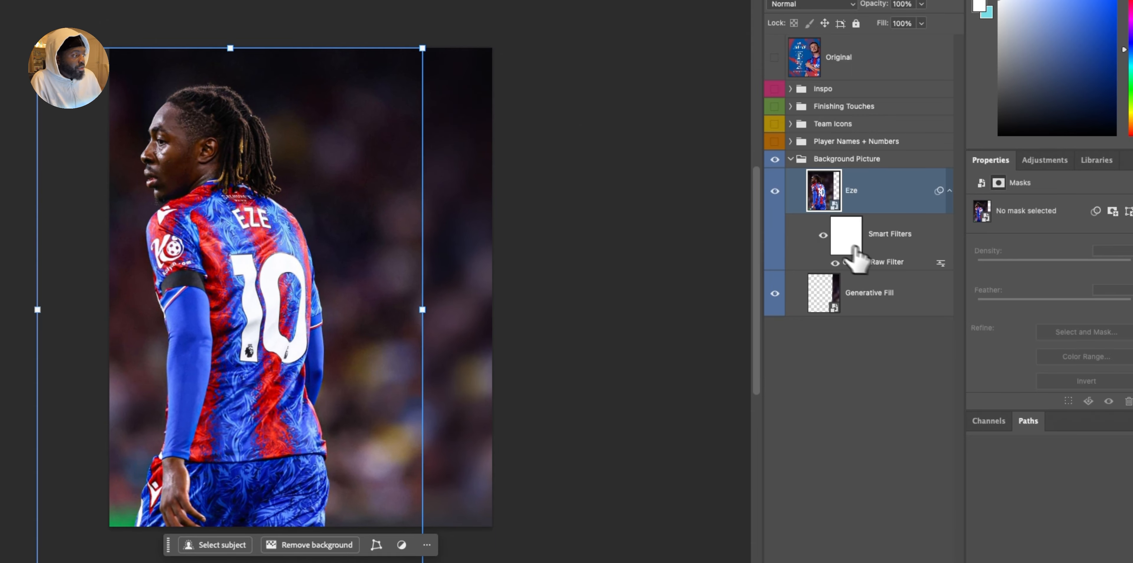
double_click(883, 264)
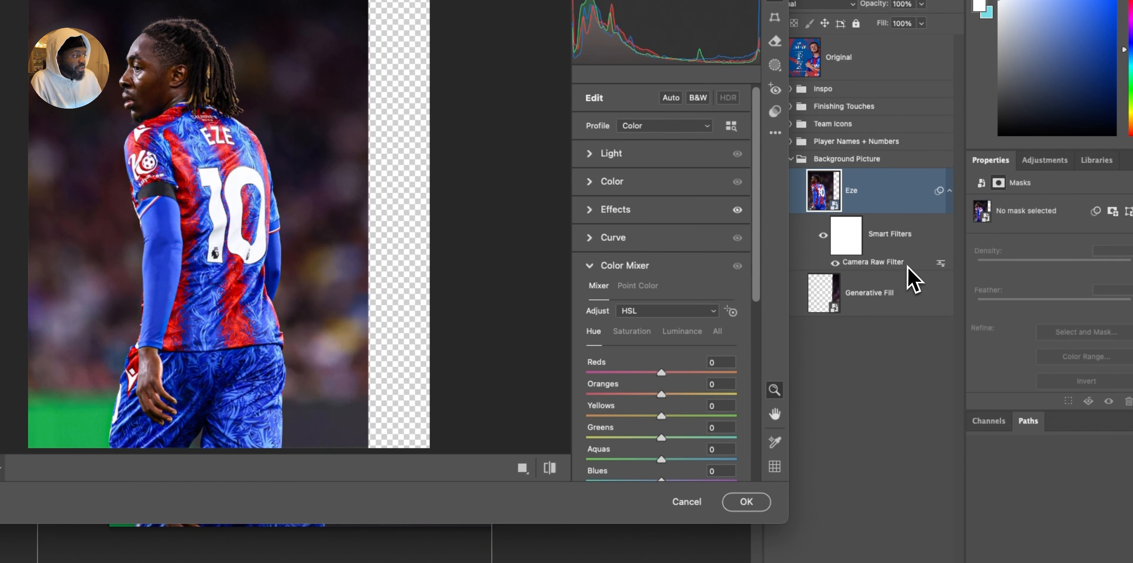
left_click(592, 210)
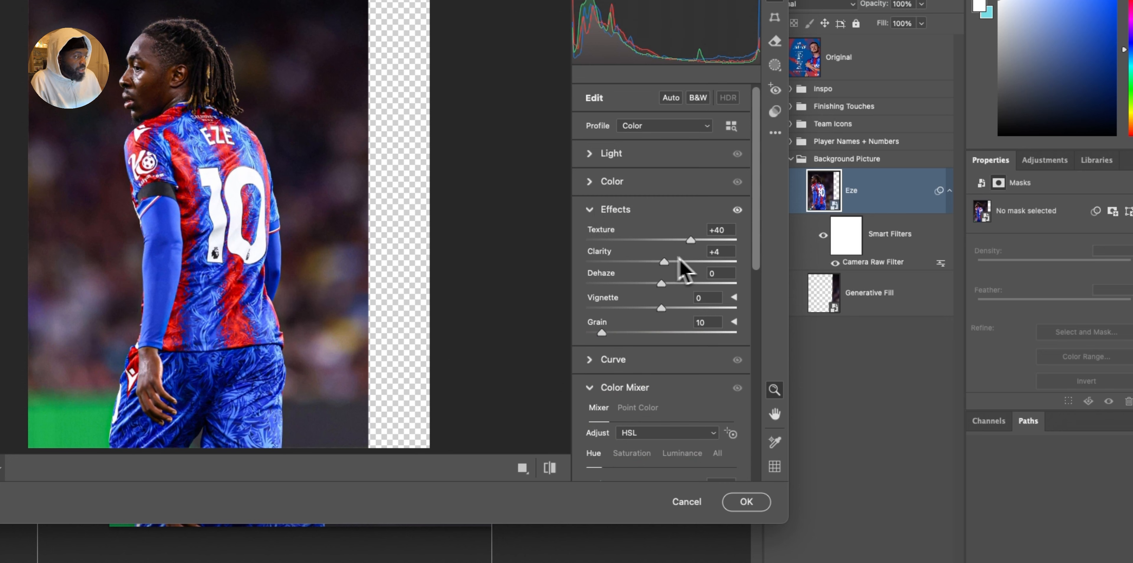
scroll(755, 233, "down", 1)
left_click_drag(756, 231, 751, 330)
left_click(616, 194)
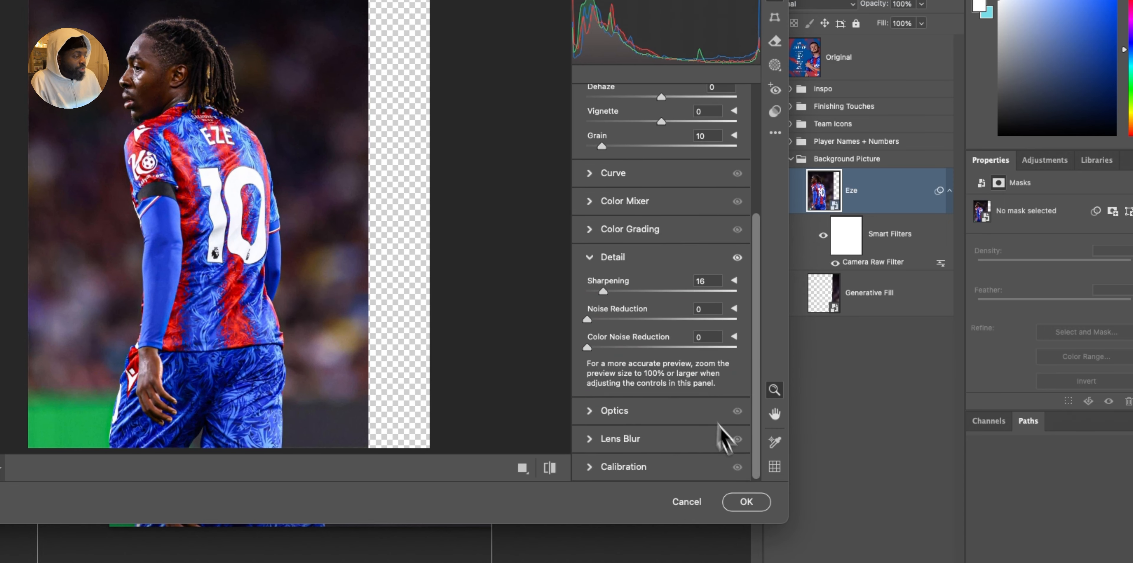
left_click(746, 502)
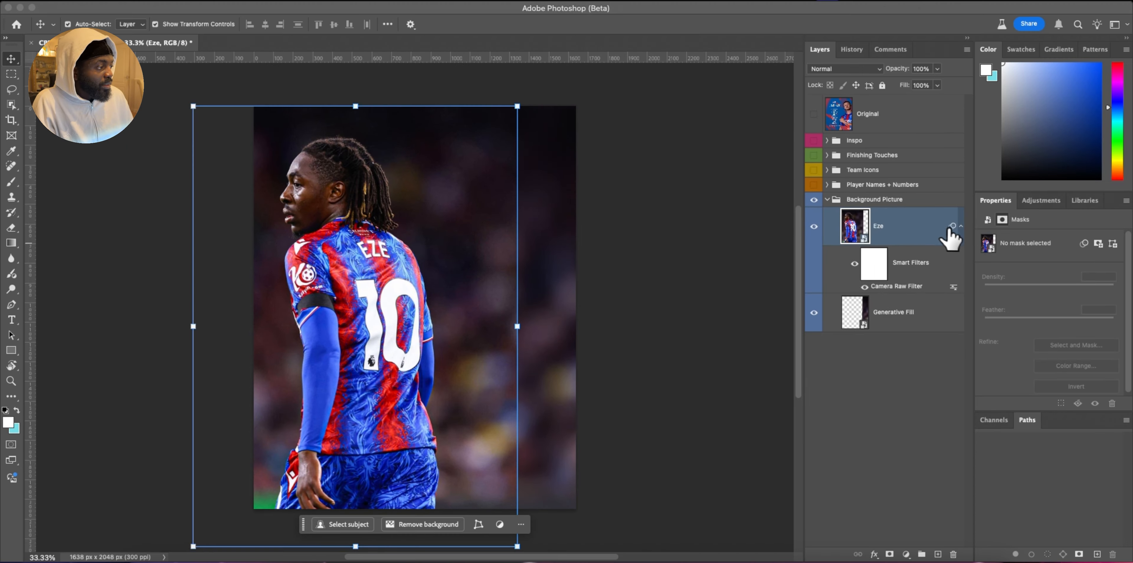
Collapse the Eze layer's smart filters and the Background Picture group, and check the group by toggling its visibility
left_click(961, 226)
left_click(864, 201)
left_click(828, 199)
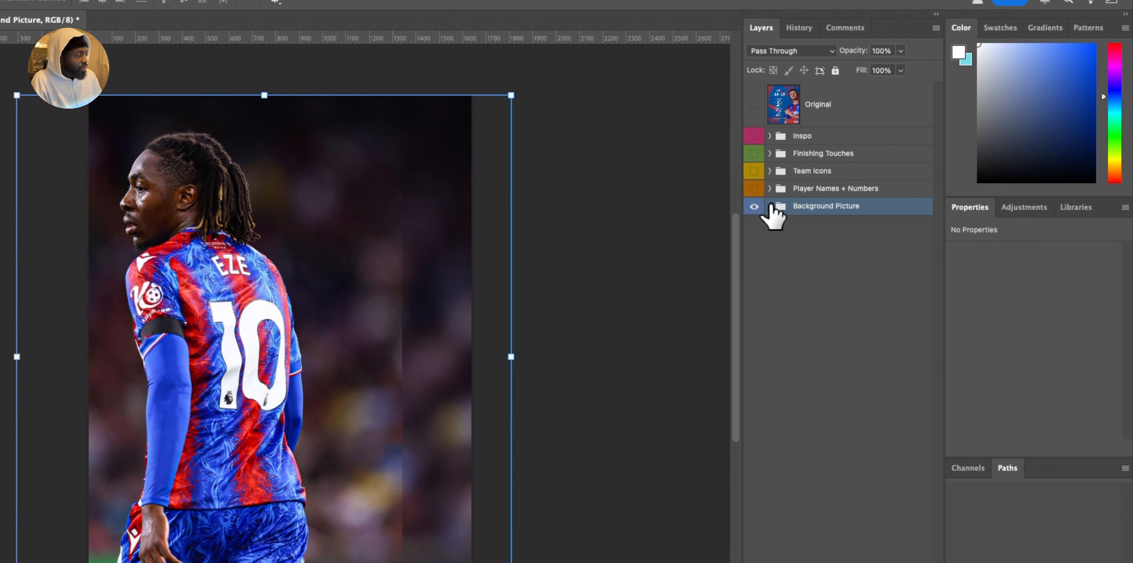
left_click(754, 206)
left_click(754, 206)
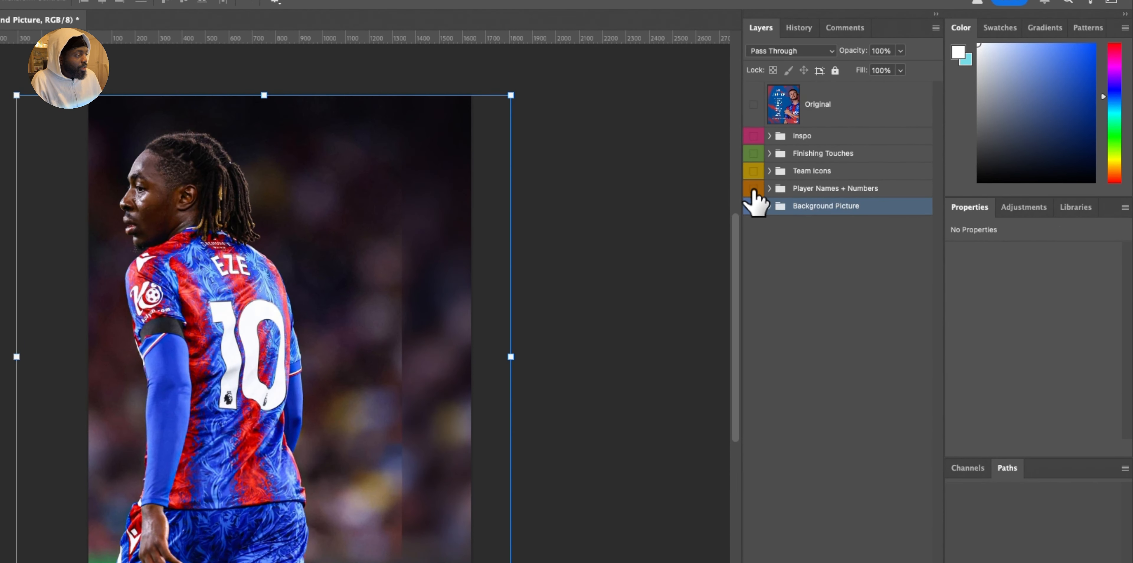
Show and expand the Player Names + Numbers group, and inspect the starting XI text layer's character settings
left_click(754, 189)
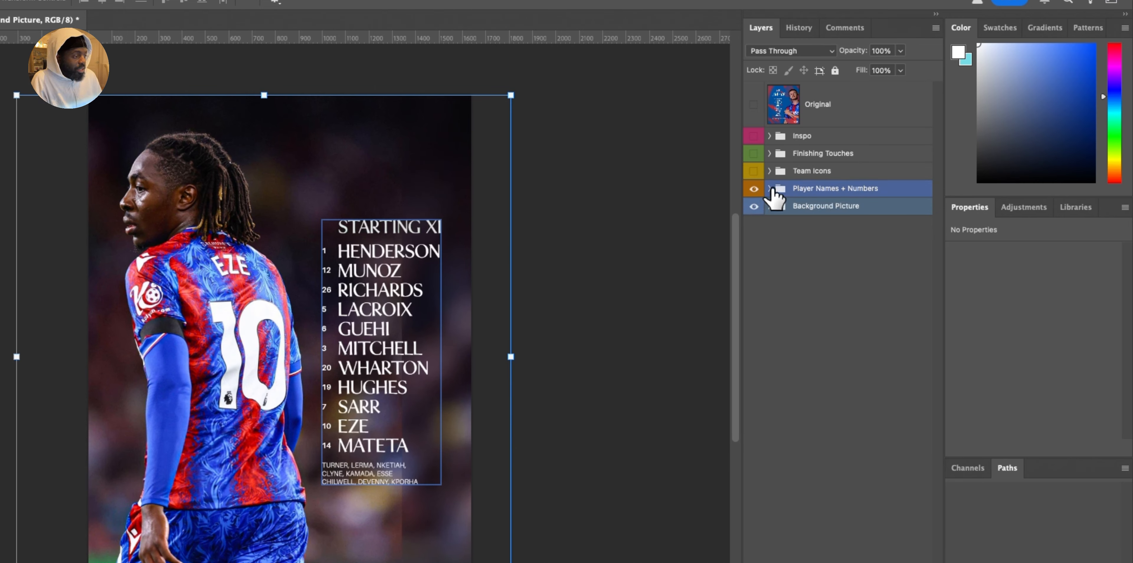
left_click(769, 189)
left_click(883, 258)
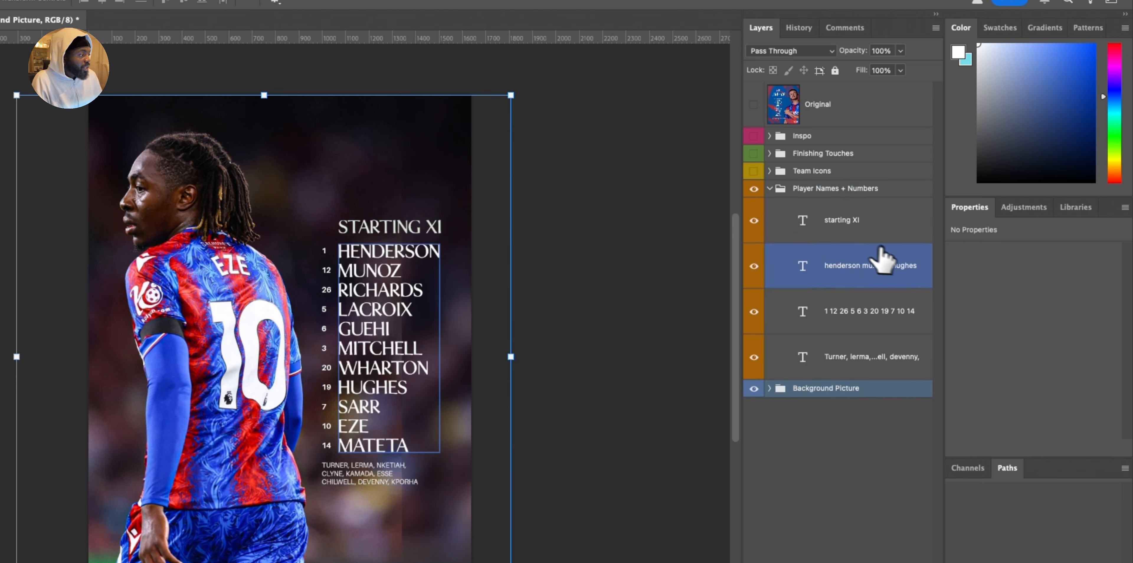
left_click(886, 236)
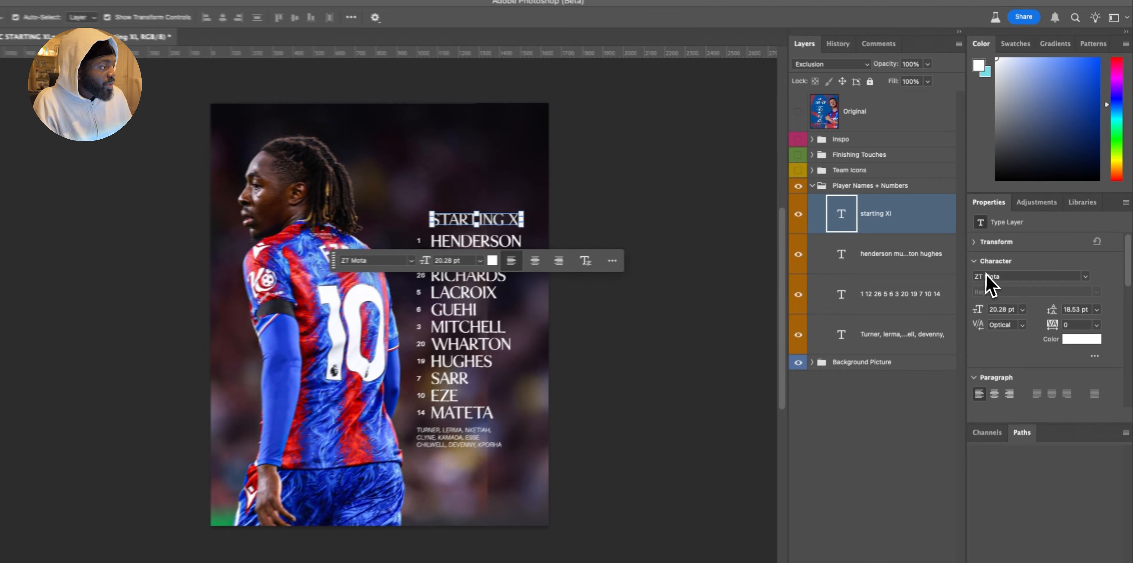
left_click(736, 247)
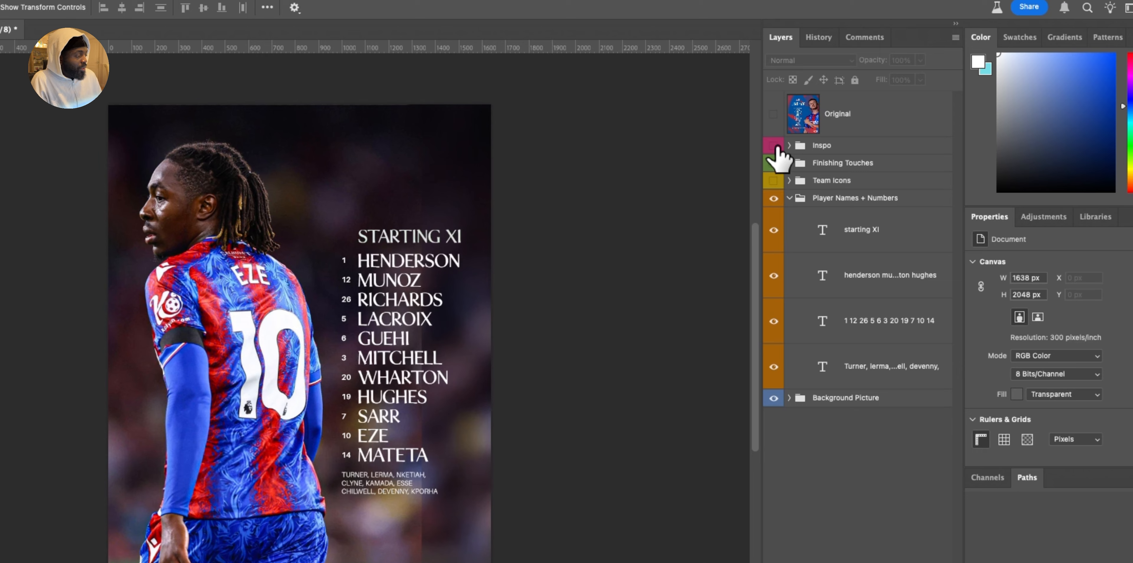
Expand the Inspo group and show its Anderletch reference layer to examine the lineup layout, and hide that layer again
left_click(789, 145)
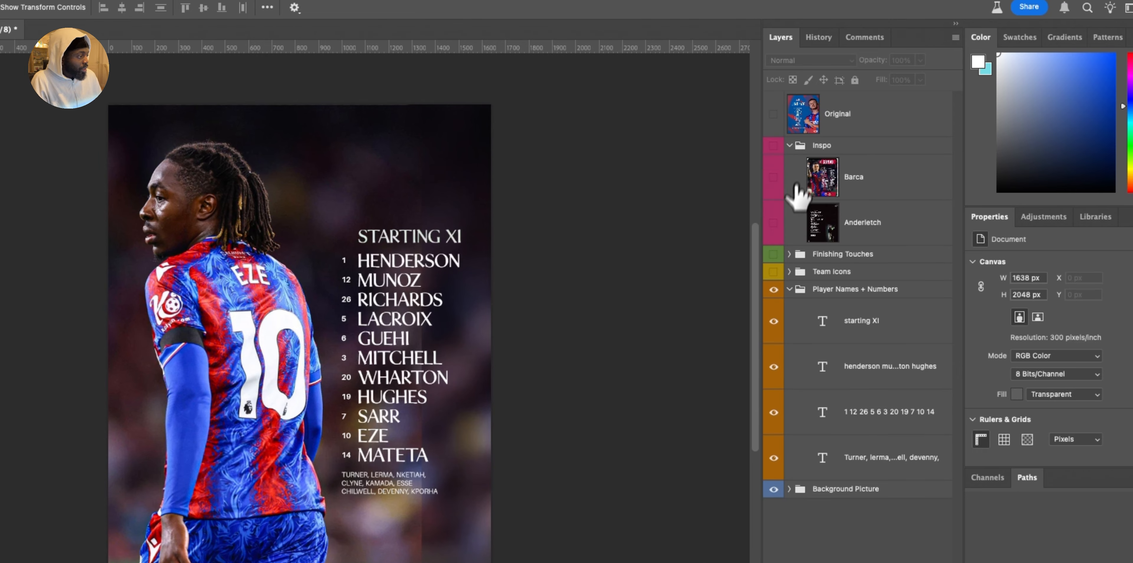
left_click(774, 223)
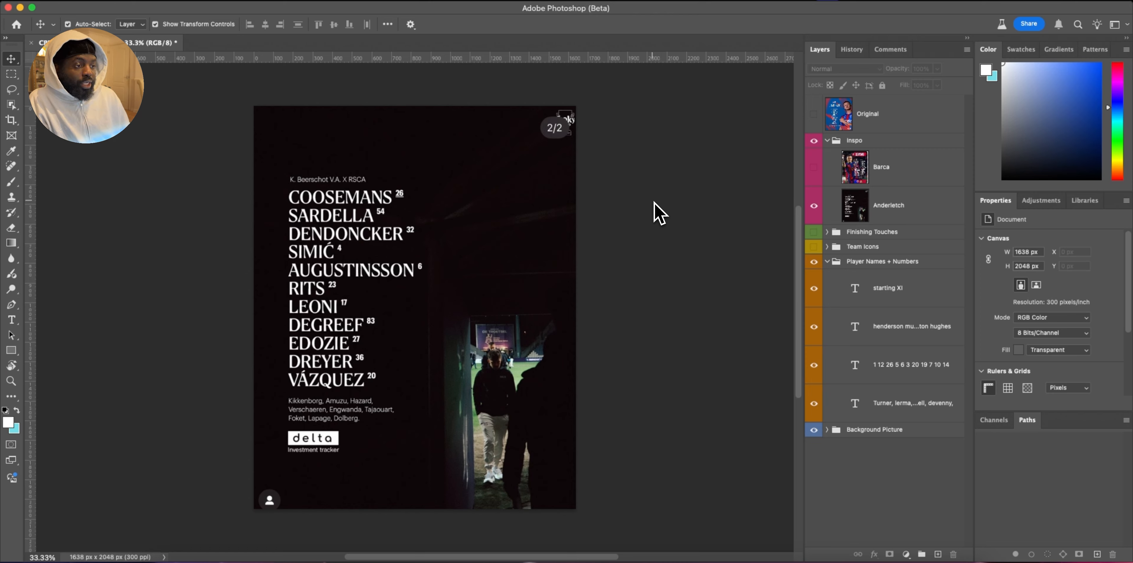
left_click(583, 195)
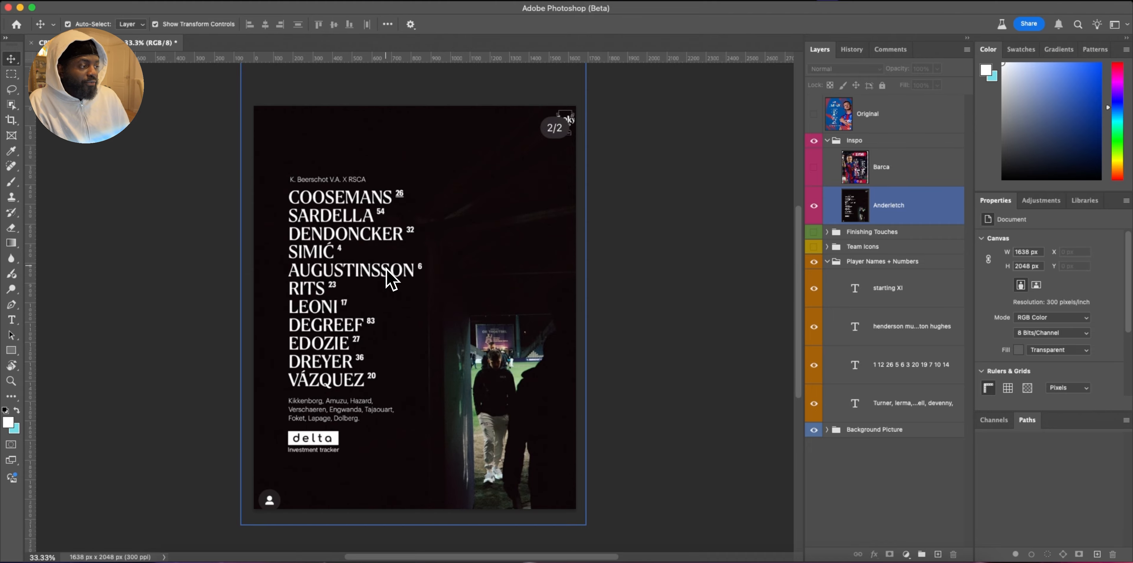
left_click(650, 238)
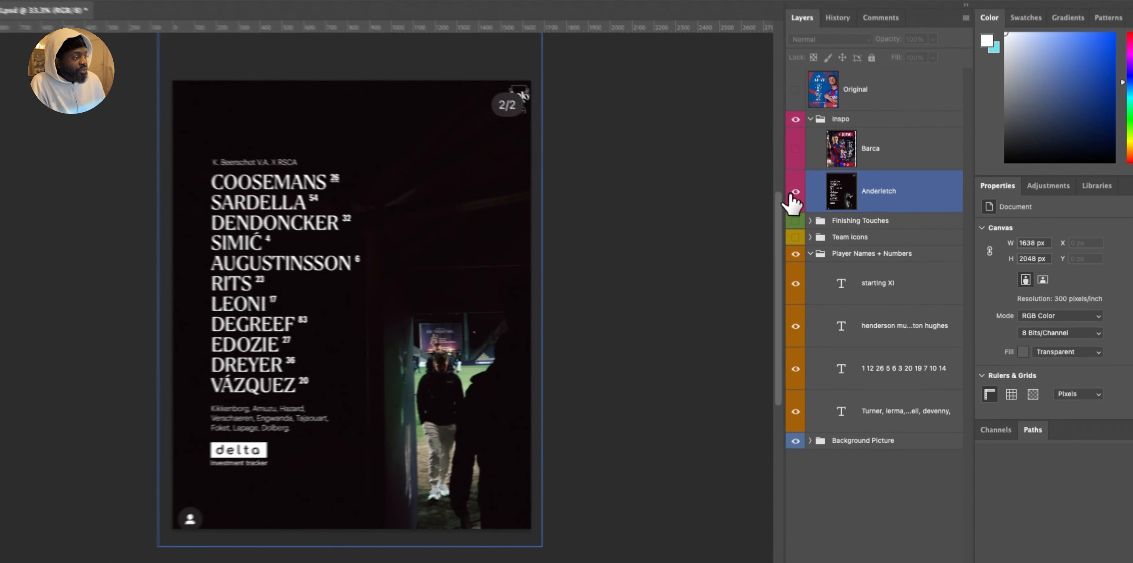
left_click(814, 206)
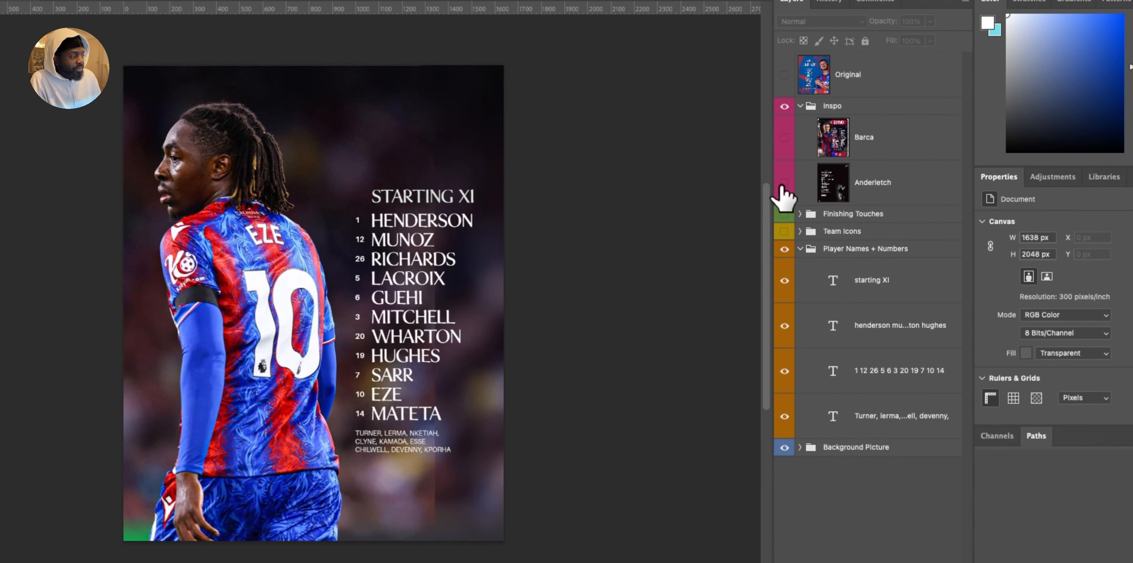
Inspect the character settings of the starting XI, shirt numbers and substitutes text layers, and clear the selection
left_click(874, 332)
left_click(918, 283)
left_click(915, 310)
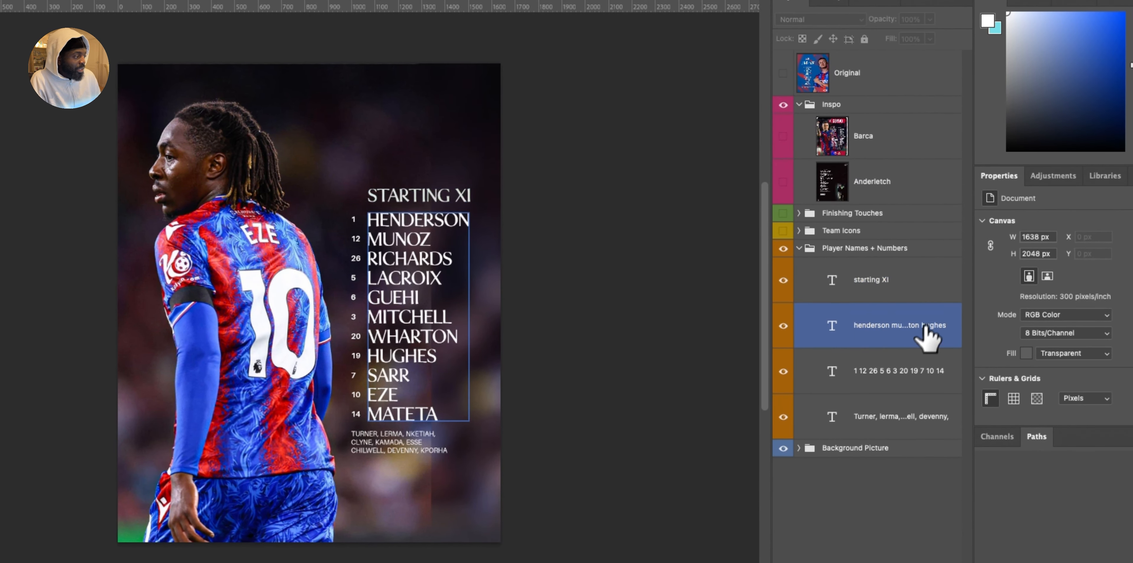
left_click(929, 292)
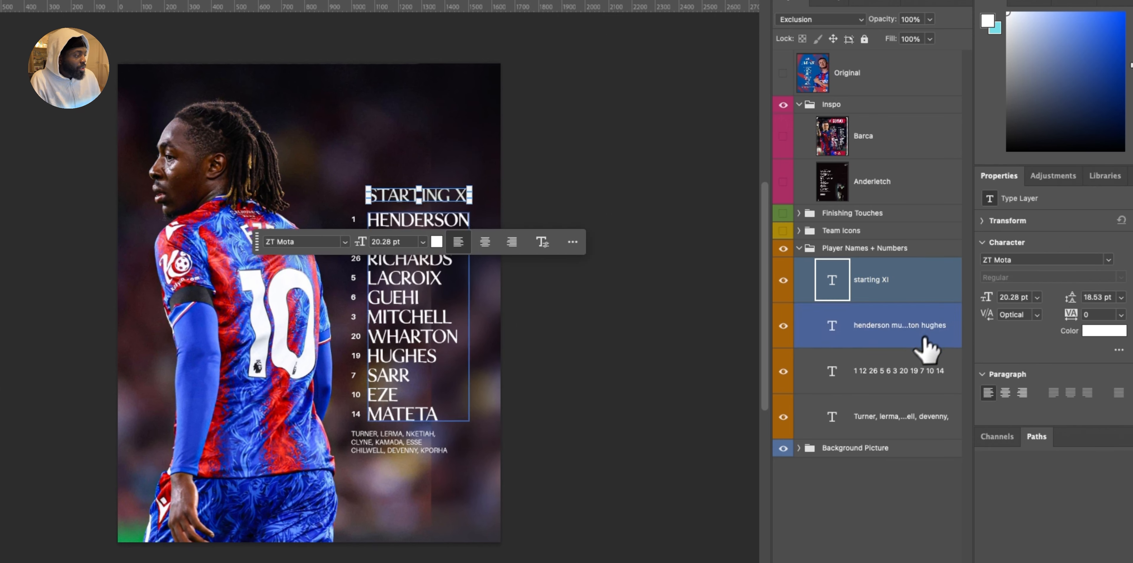
left_click(918, 385)
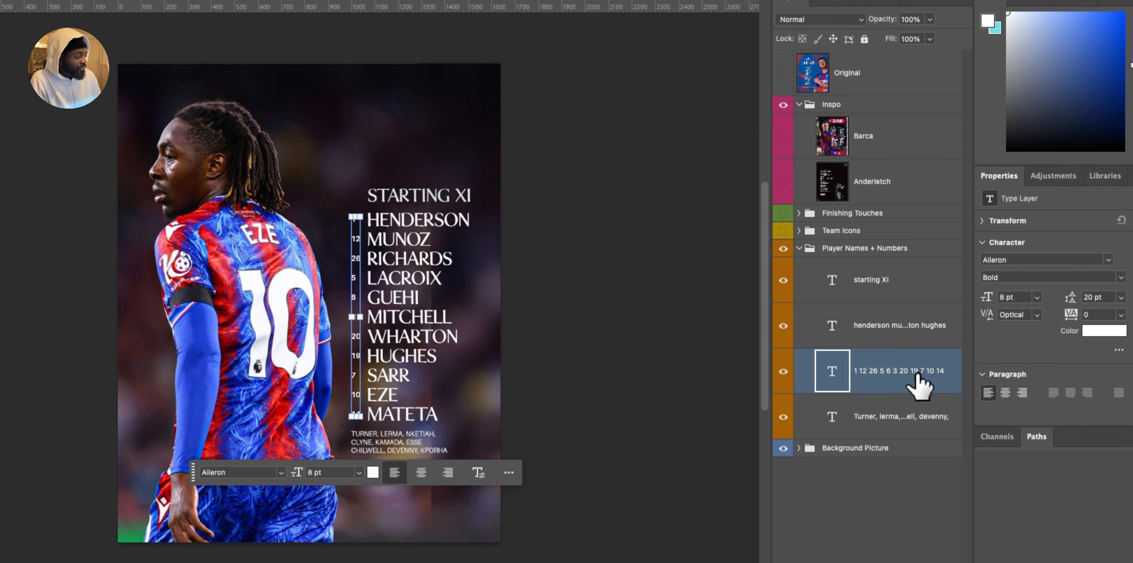
left_click(920, 399, "shift")
left_click(920, 422)
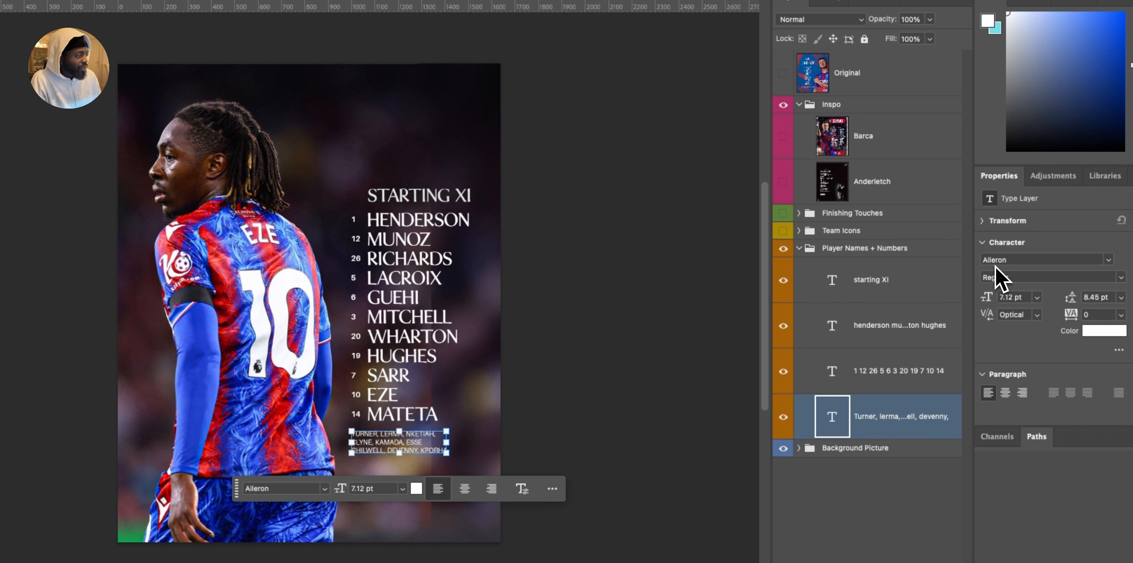
left_click(894, 384)
left_click(721, 348)
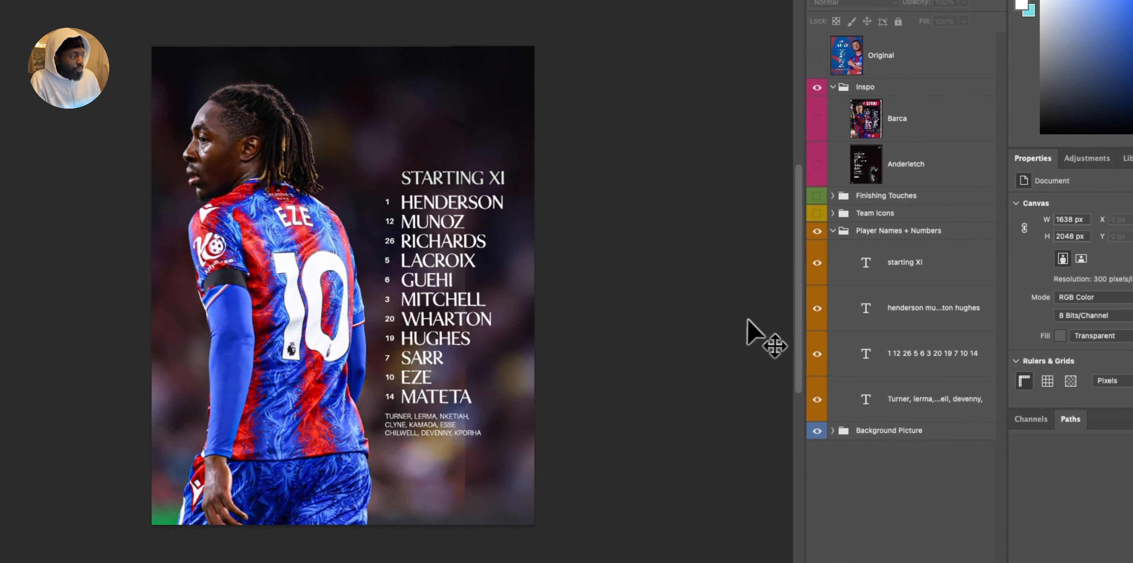
Collapse the Player Names + Numbers group and show the Team Icons group
left_click(832, 230)
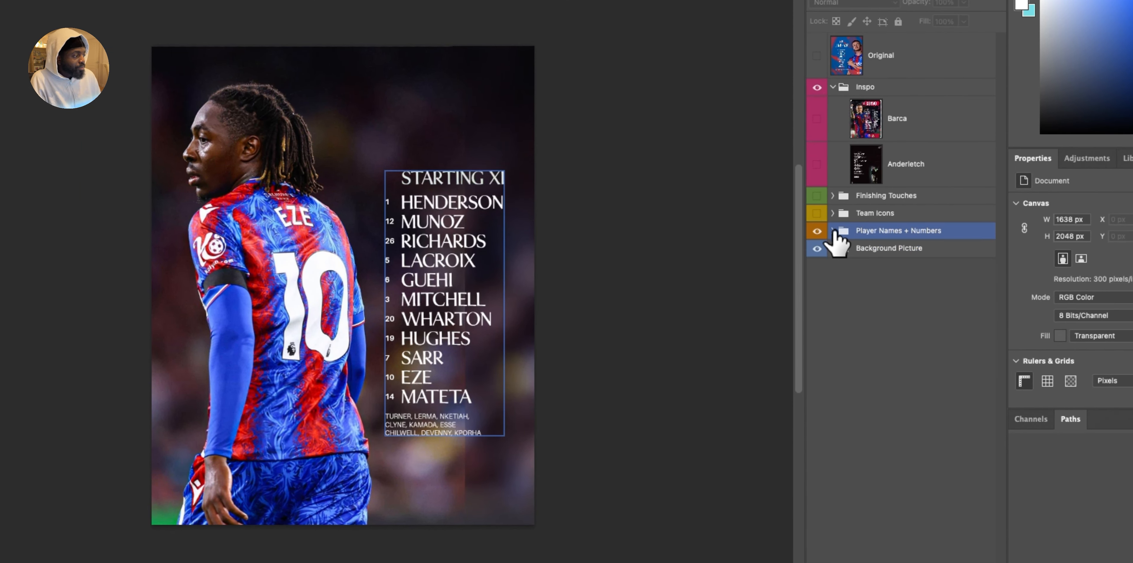
left_click(816, 215)
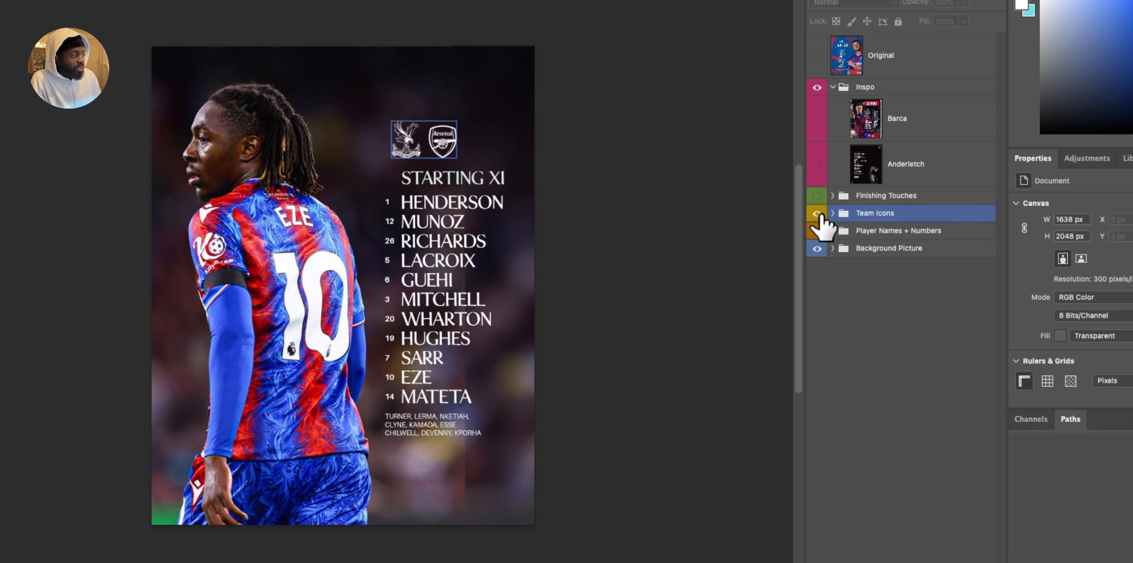
Expand the Team Icons group to review the Arsenal and Palace layers with their Color Overlay effects, and collapse it again
left_click(833, 213)
left_click(842, 225)
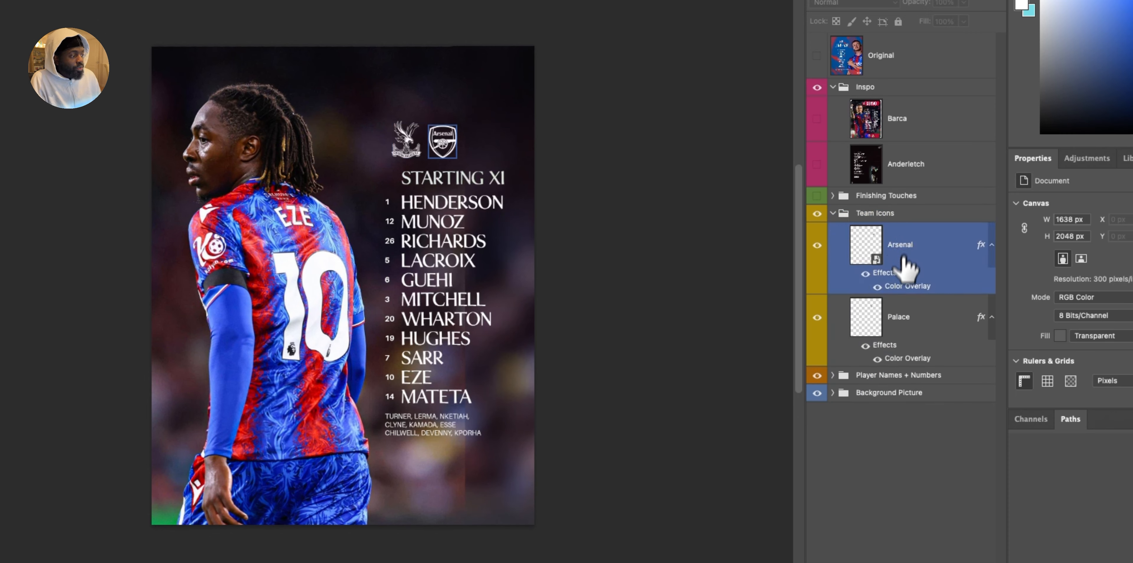
left_click(896, 335)
left_click(841, 215)
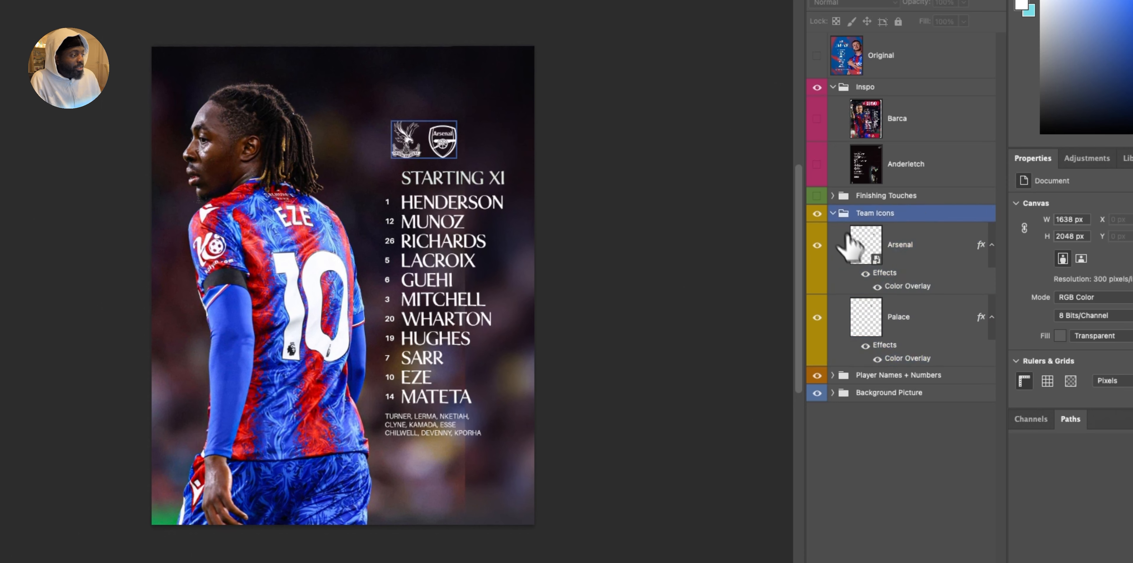
left_click(833, 213)
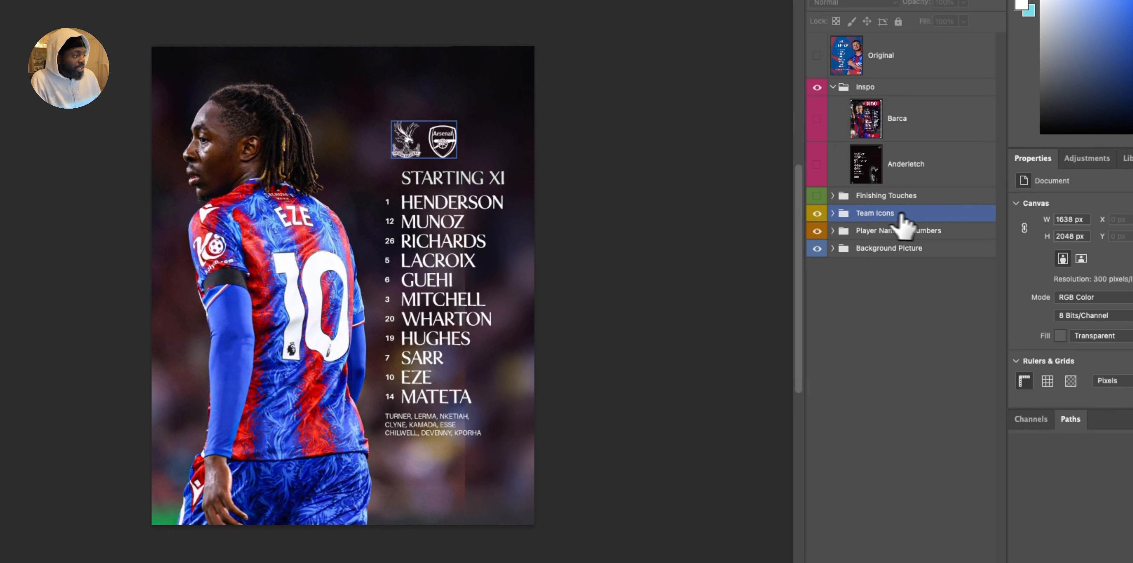
left_click(833, 213)
left_click(864, 241)
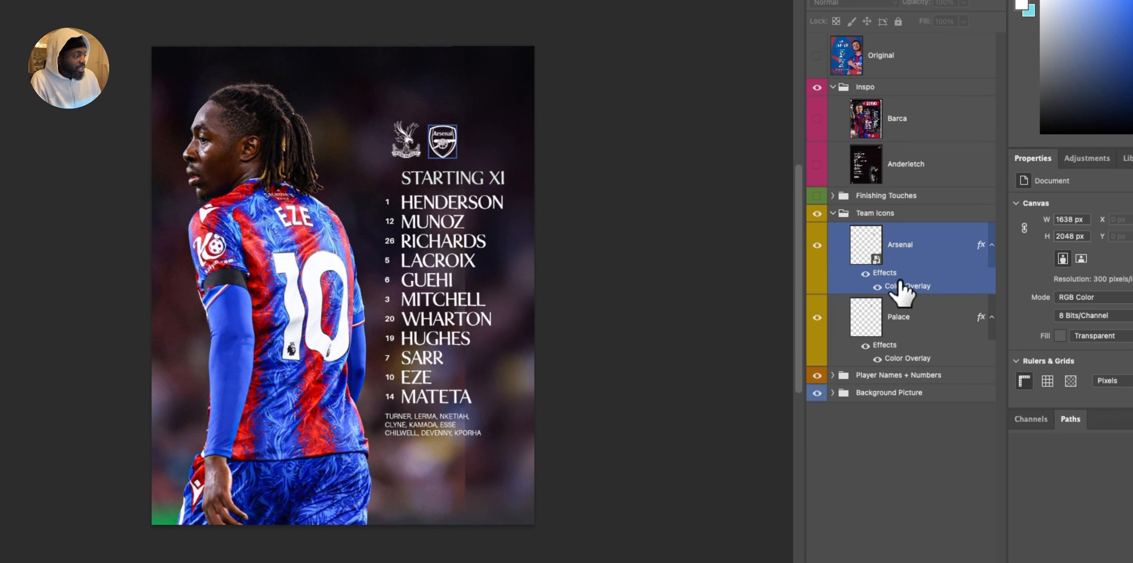
left_click(828, 212)
left_click(833, 214)
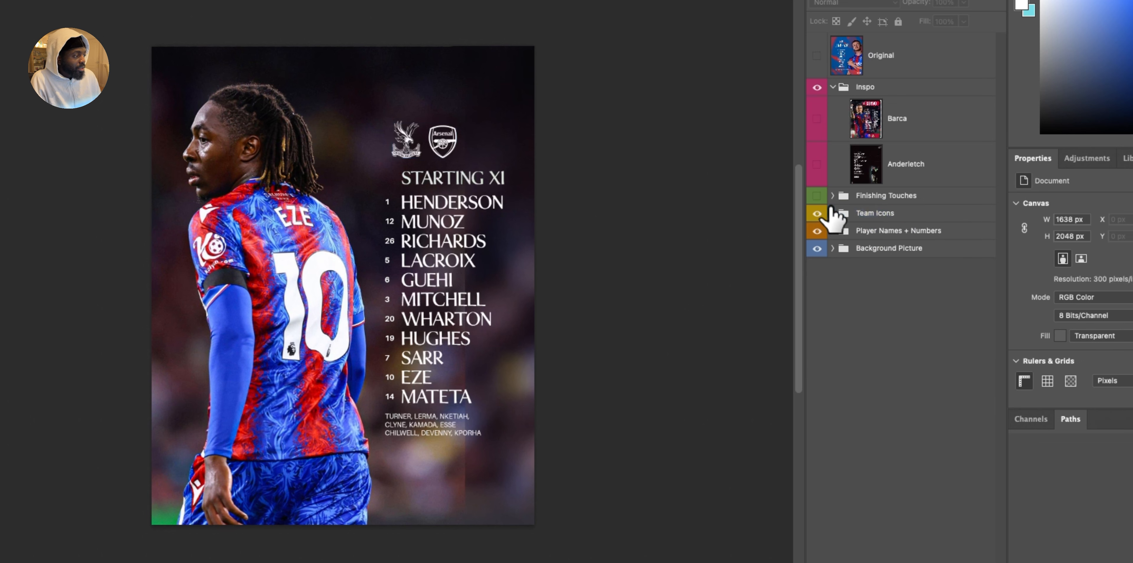
Show the Finishing Touches group, toggling its visibility to compare the graphic with and without it
left_click(817, 196)
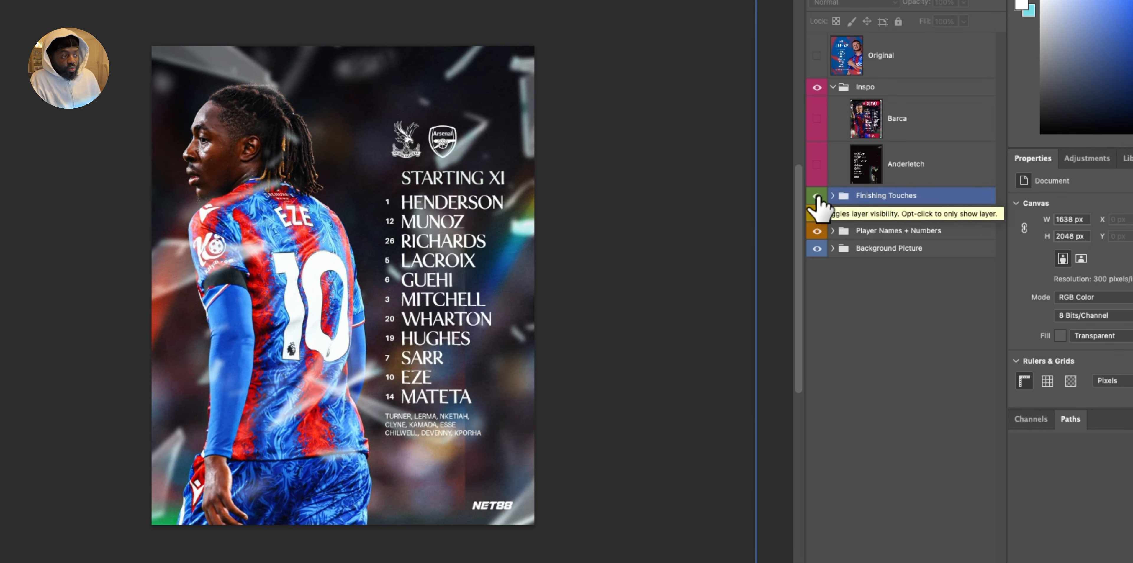
left_click(816, 196)
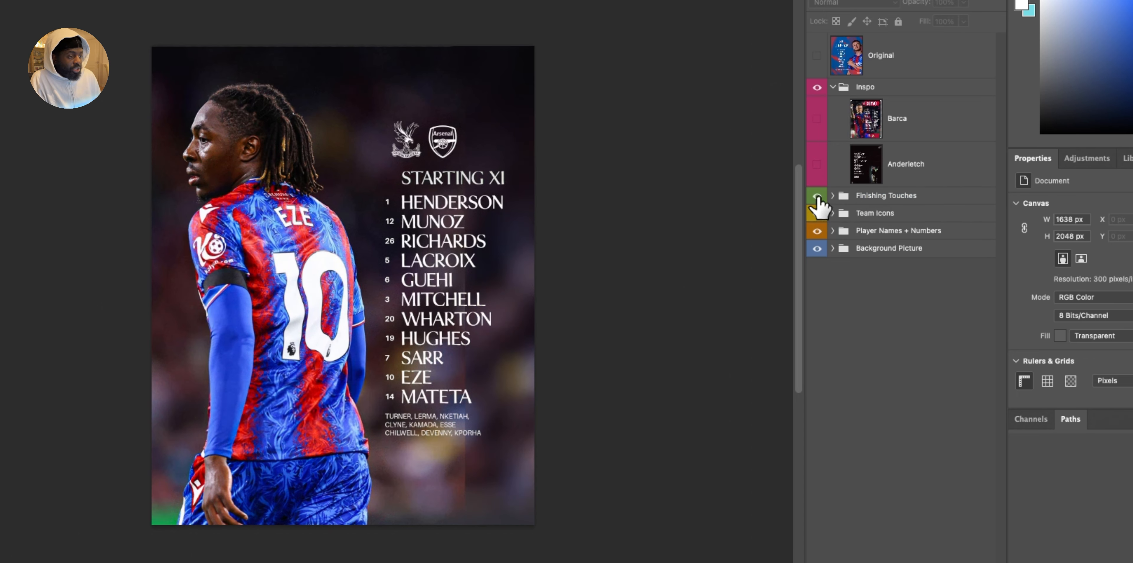
left_click(817, 196)
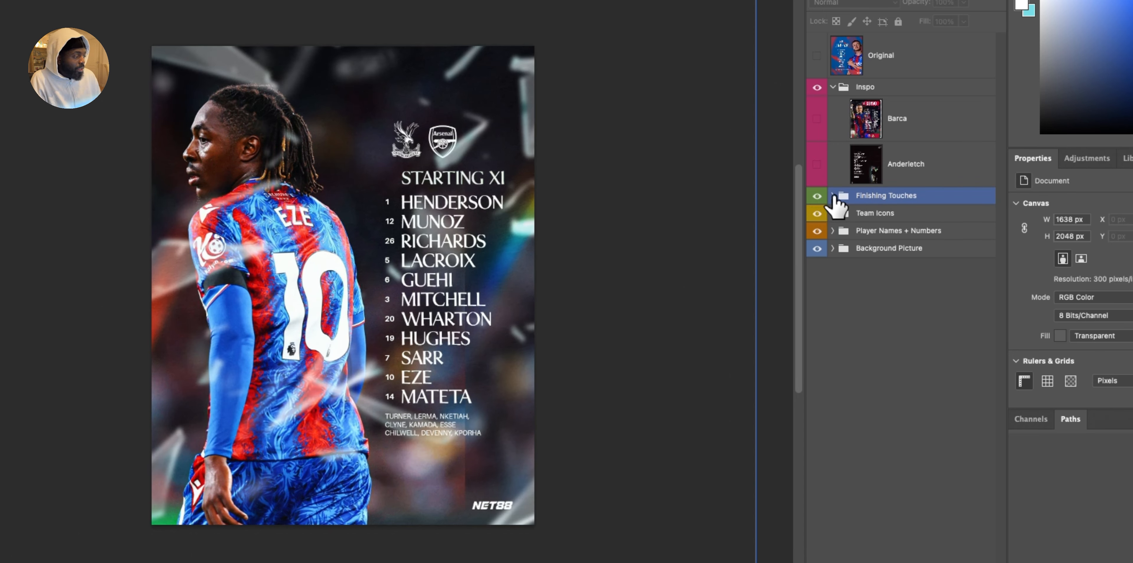
Expand the Finishing Touches group and hide Layer 6, Glass and Color Lookup 1, keeping only the Net88 logo showing
left_click(832, 196)
left_click(817, 228)
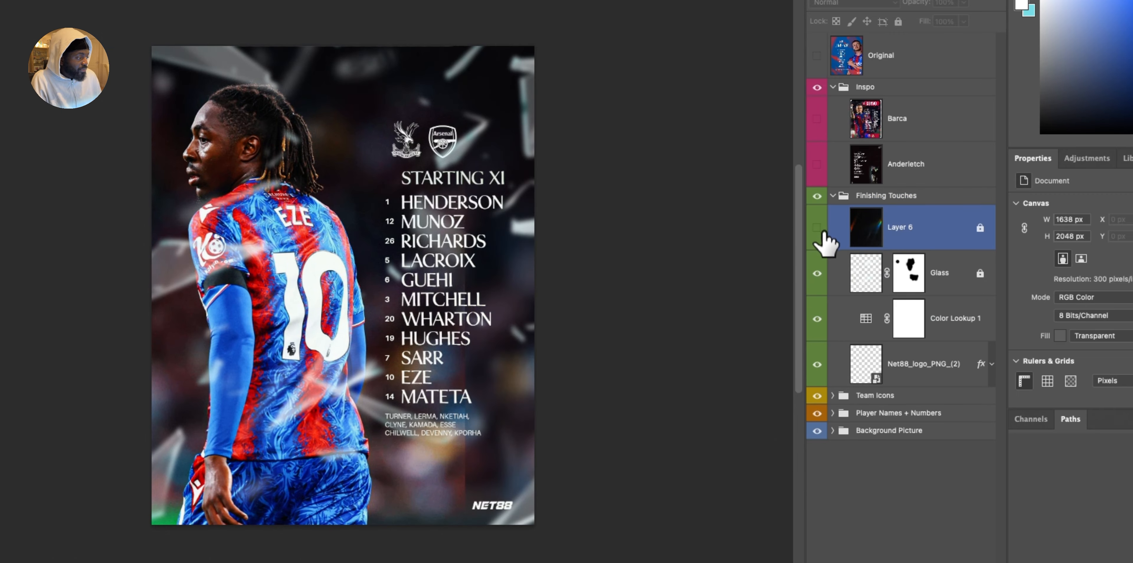
left_click(817, 273)
left_click(817, 318)
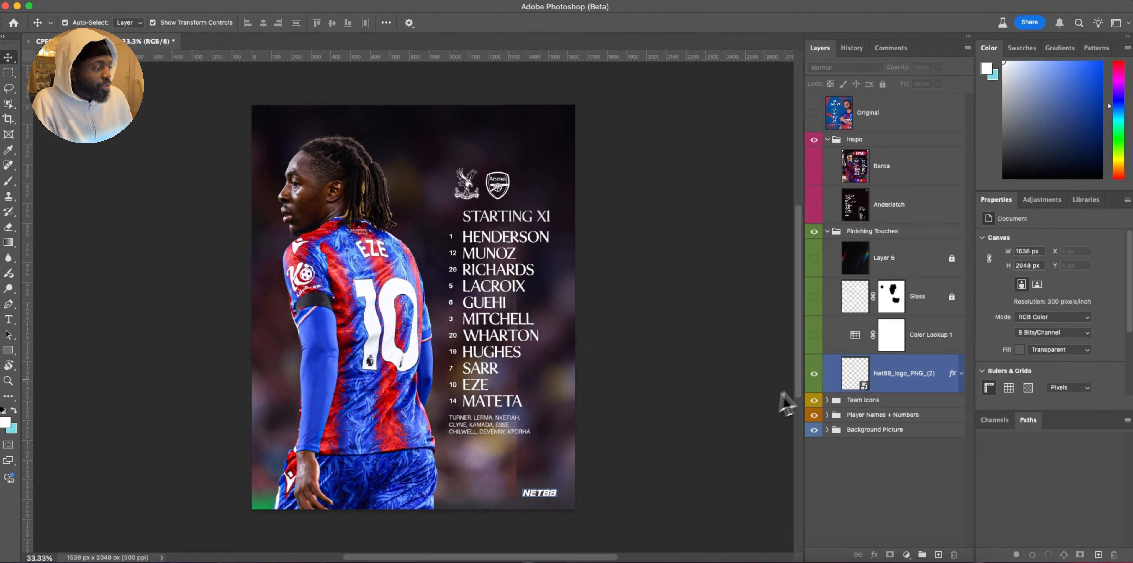
left_click(827, 374)
left_click(823, 399)
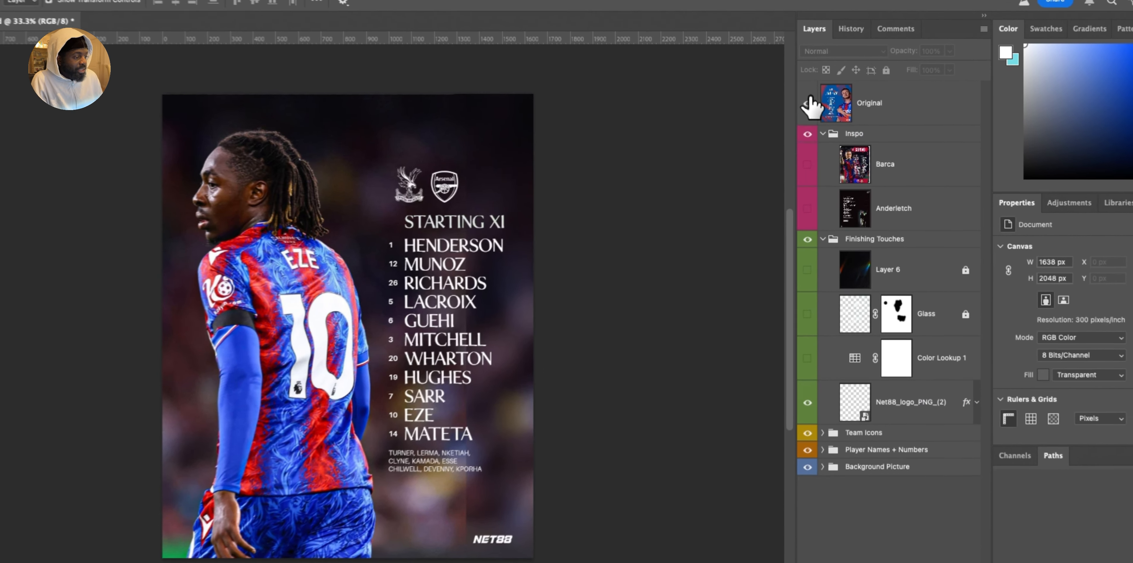
Show the Original layer briefly to compare the first lineup graphic with the redesign, and hide it again
left_click(814, 114)
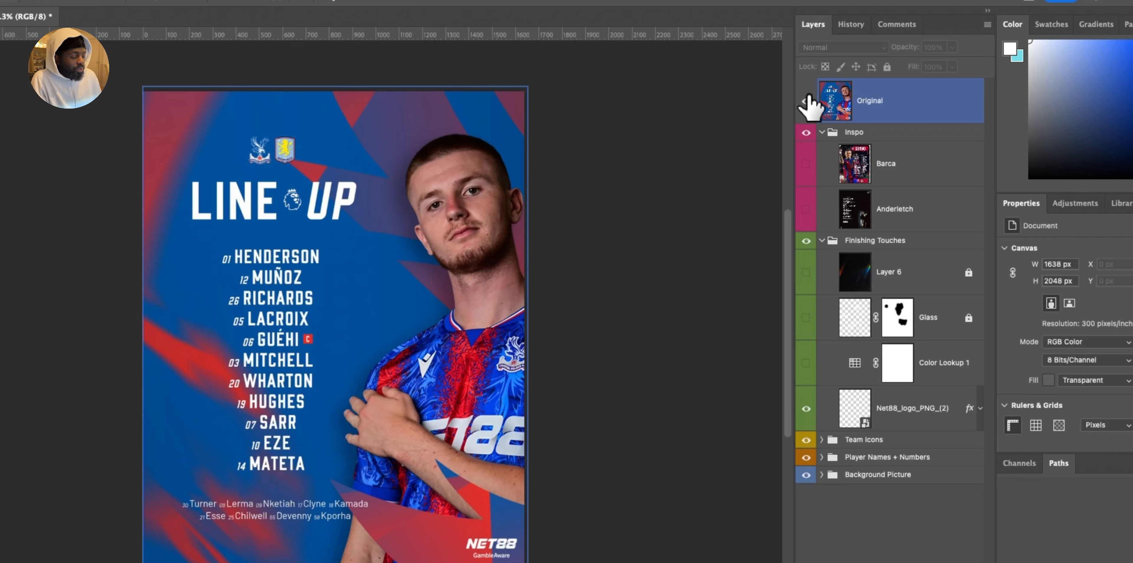
left_click(806, 100)
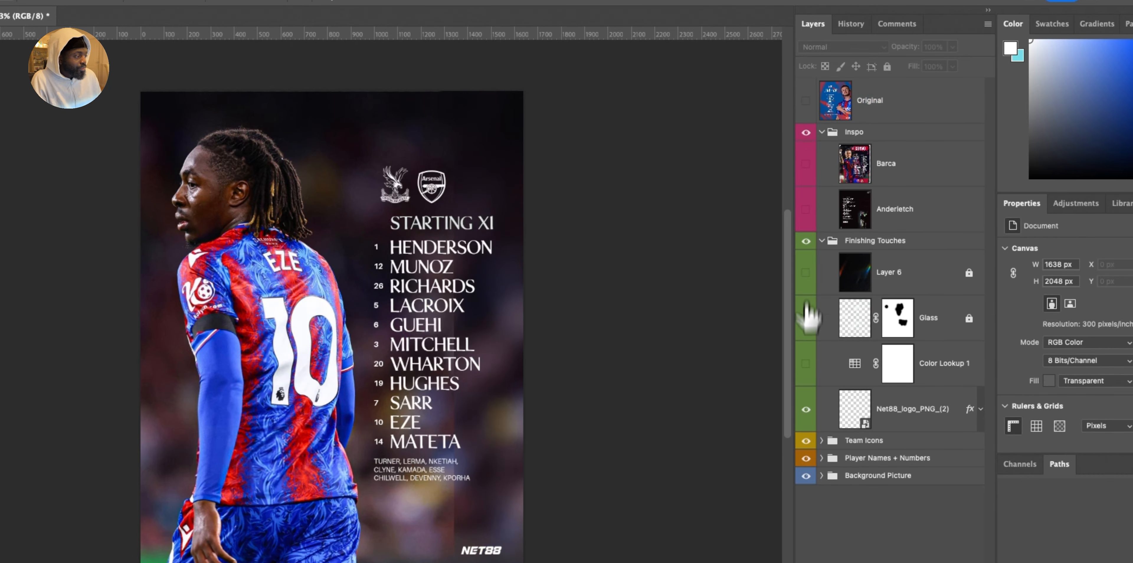
Show the Color Lookup 1 and Glass layers in the Finishing Touches group
left_click(806, 364)
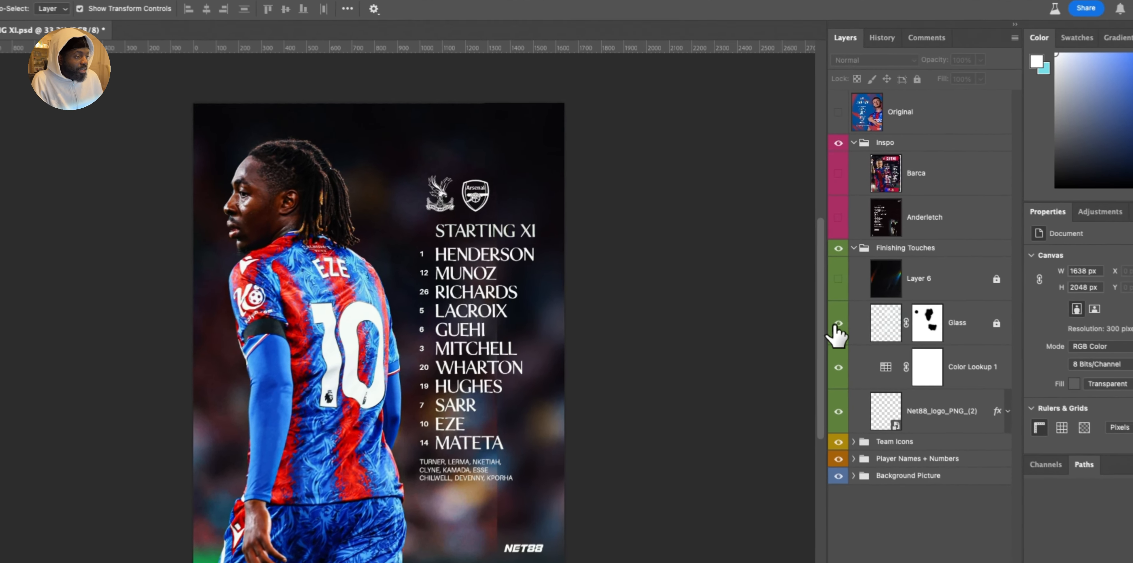
left_click(813, 297)
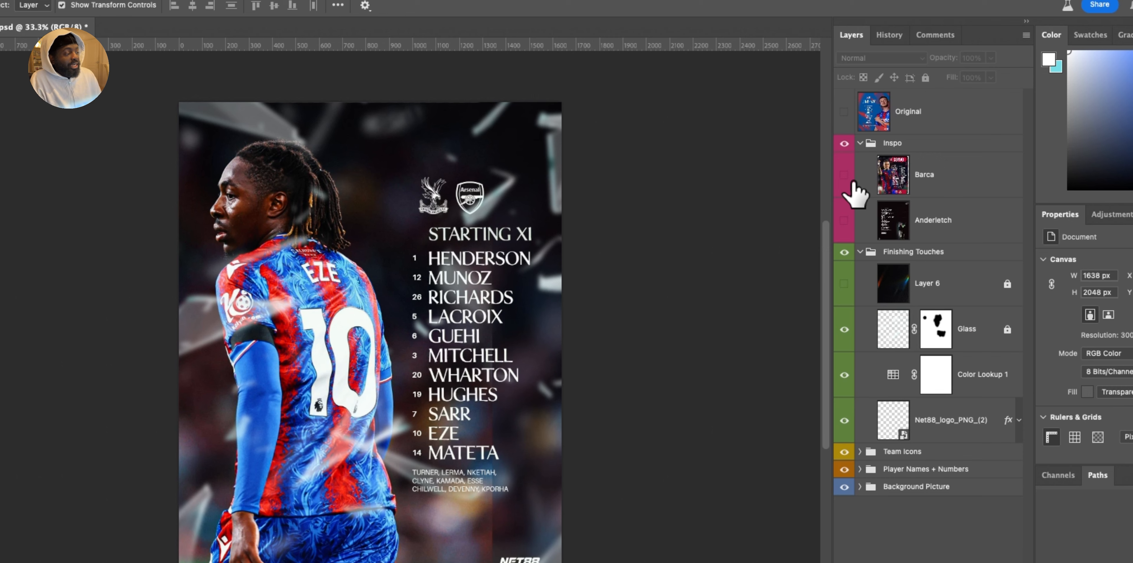
Show the Barca reference layer in the Inspo group to examine its glass shard styling, and hide it again
left_click(845, 175)
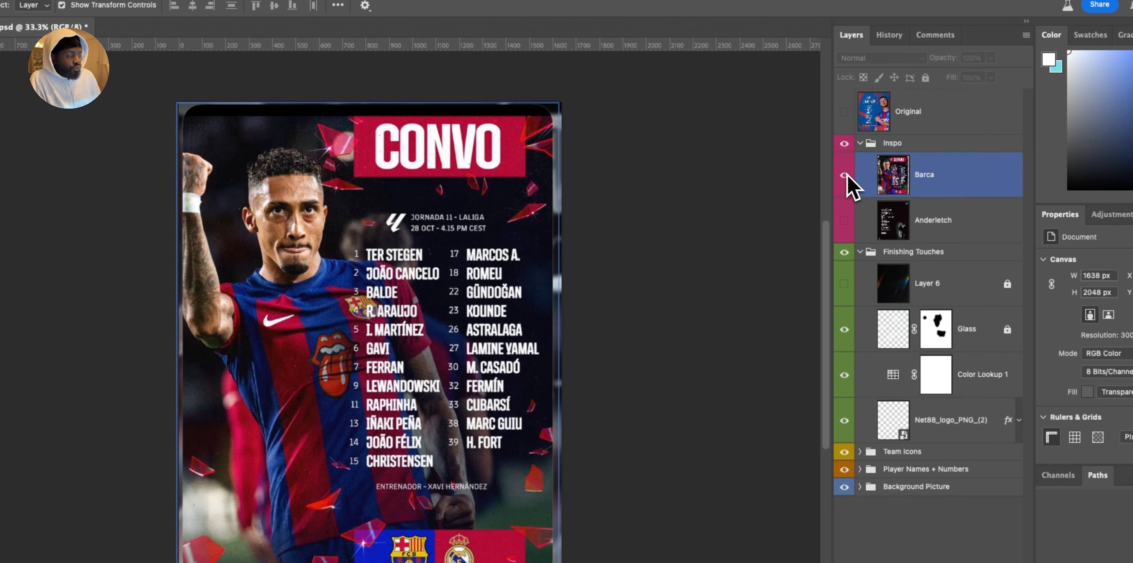
left_click_drag(467, 270, 471, 264)
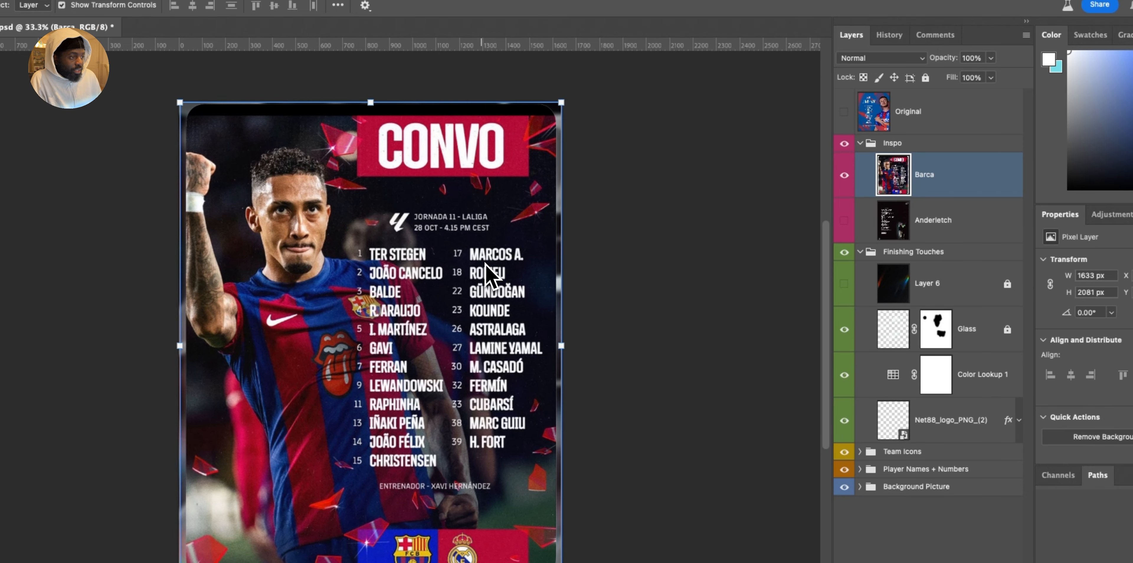
left_click(663, 260)
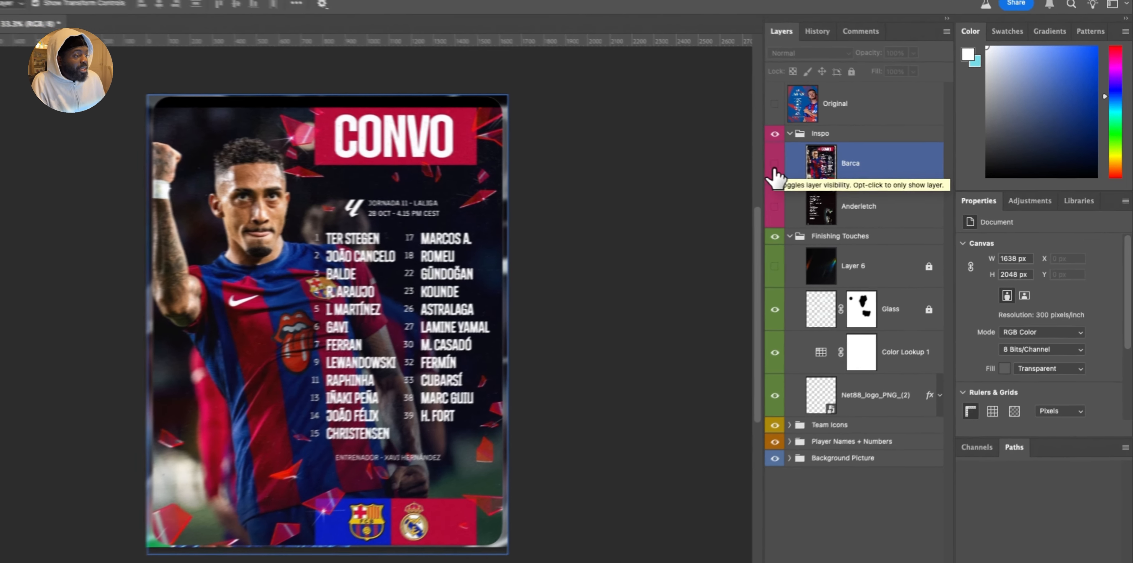
left_click(814, 168)
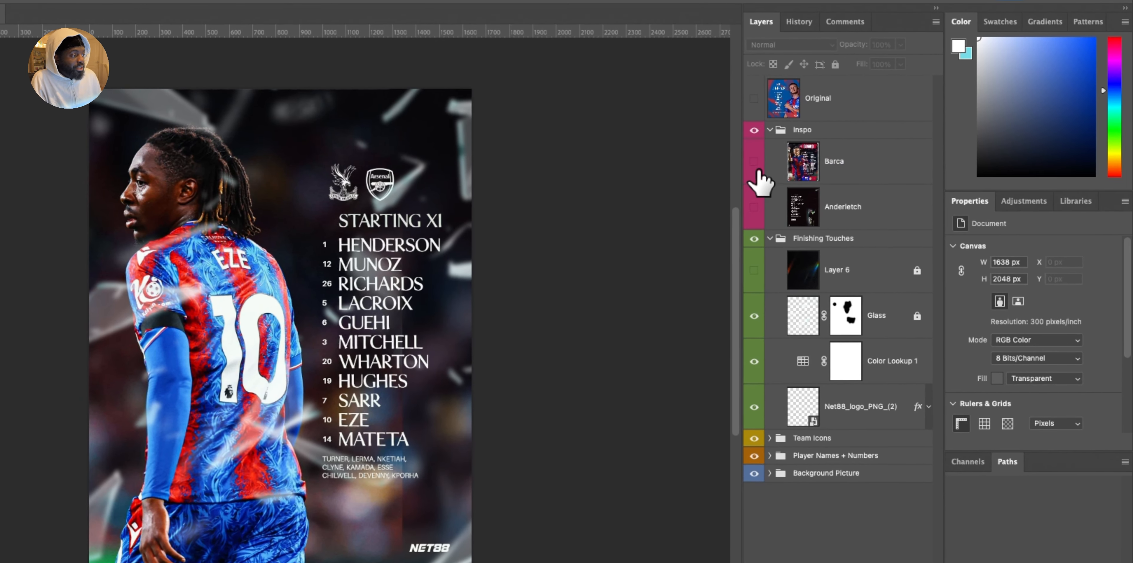
Show Layer 6 in the Finishing Touches group and unlock it
left_click(882, 293)
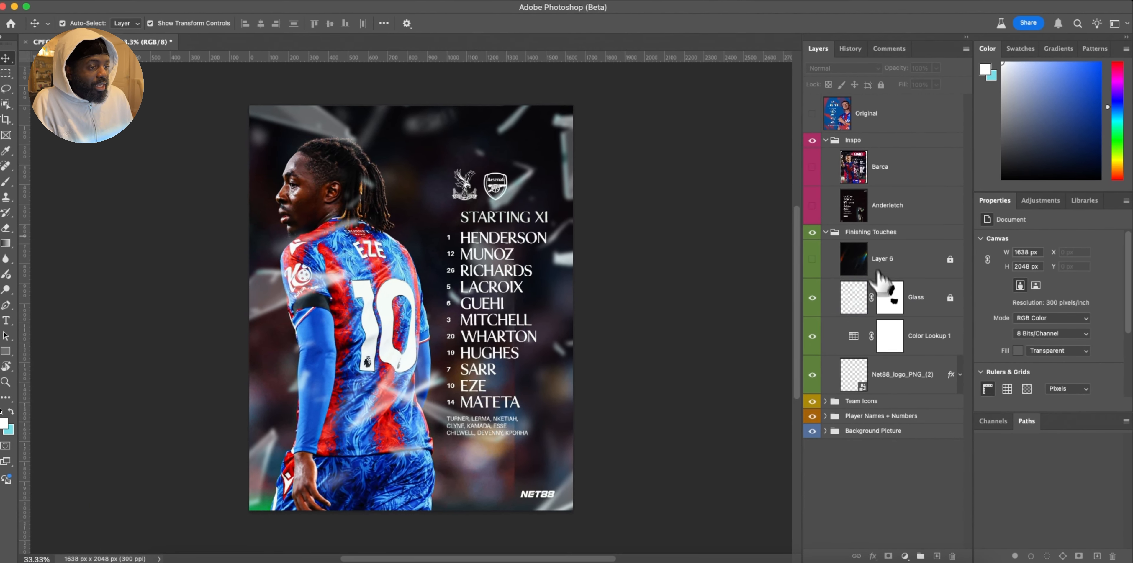
left_click(934, 304)
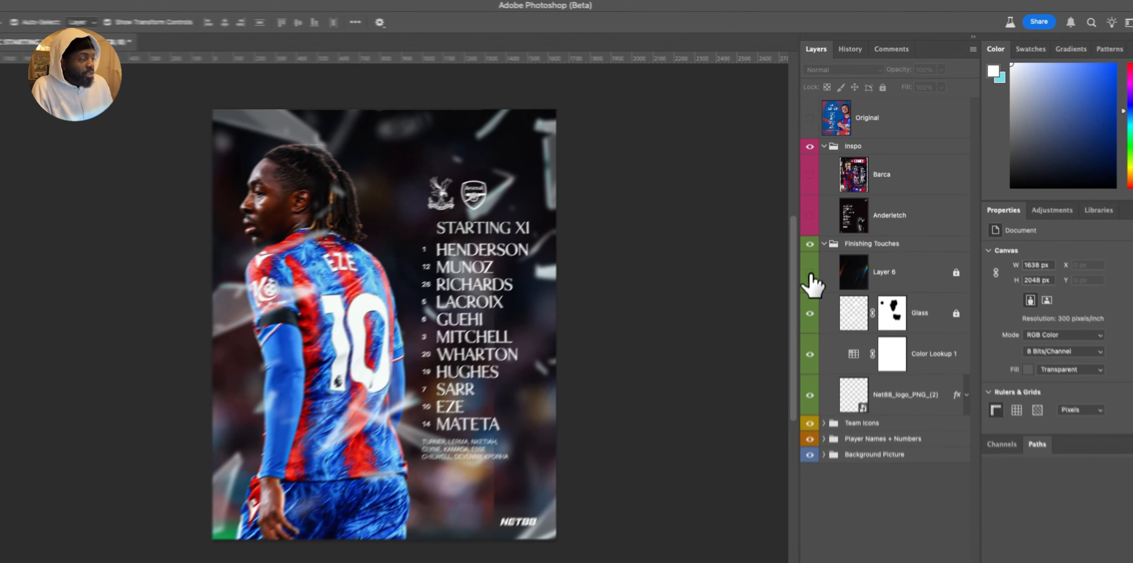
left_click(810, 272)
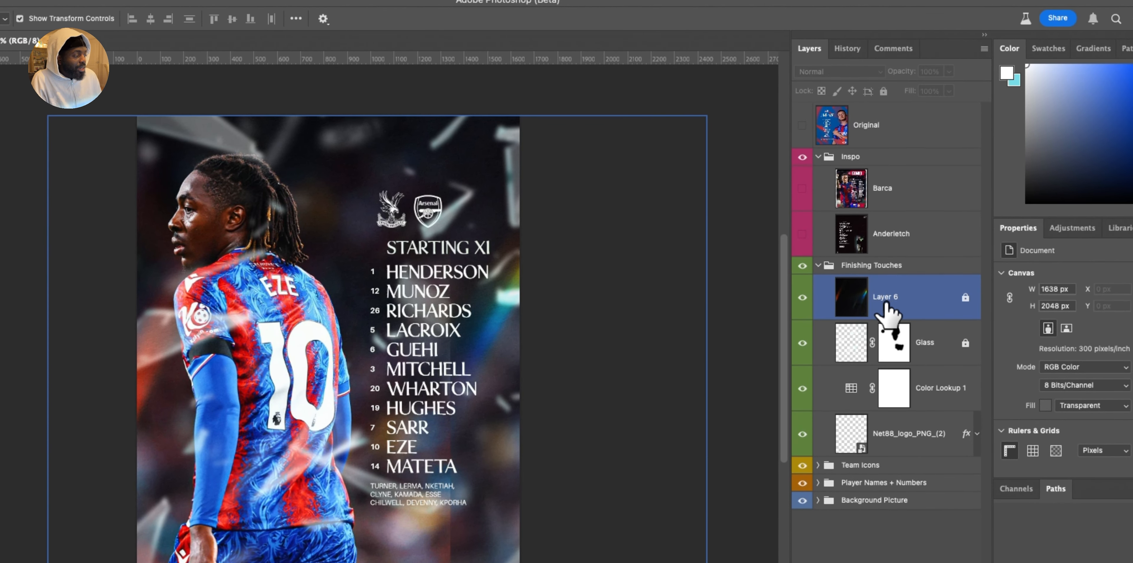
left_click(968, 303)
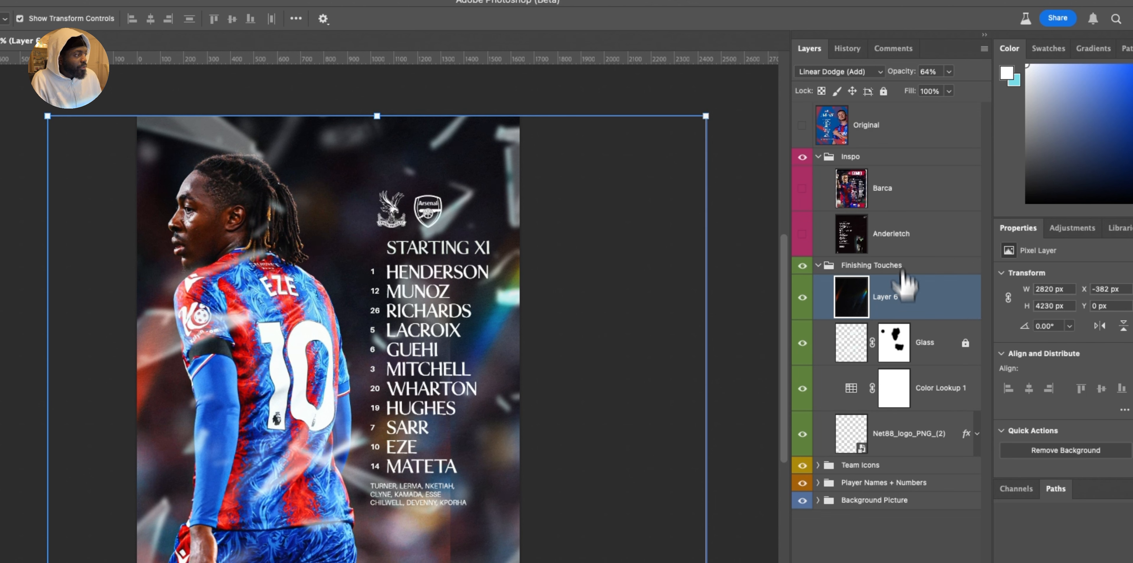
Keep Layer 6's Linear Dodge (Add) blend mode, compare the graphic without and with the layer, and collapse the Finishing Touches group
left_click(862, 75)
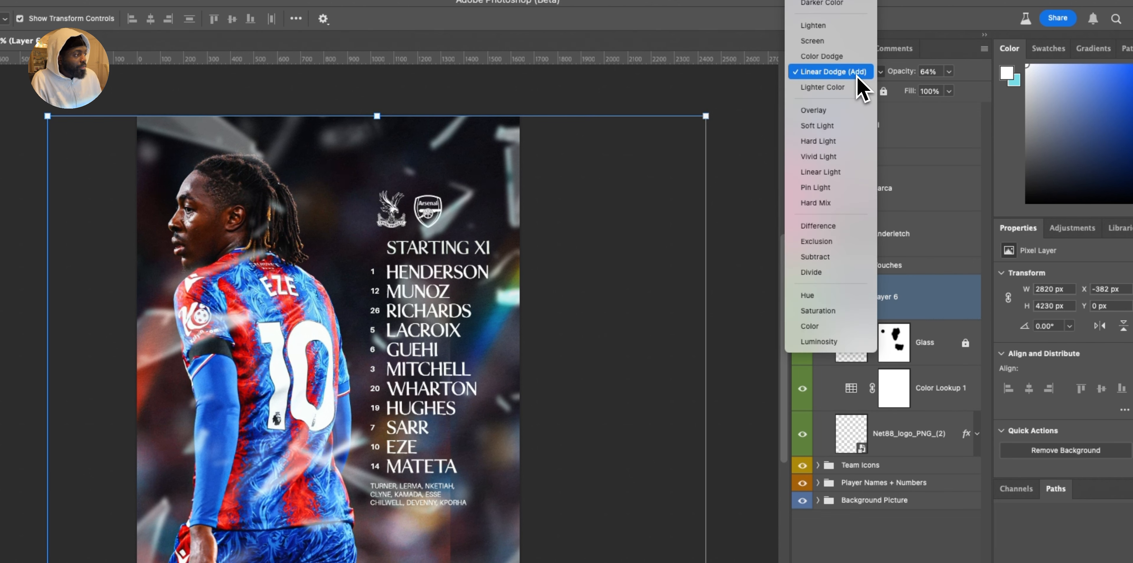
left_click(858, 73)
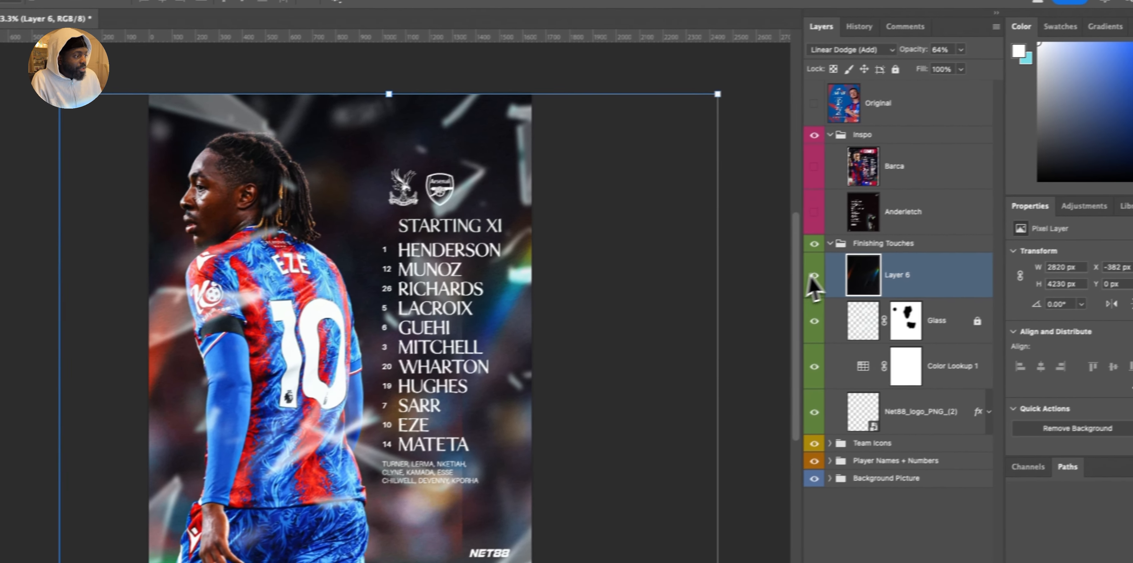
left_click(922, 258)
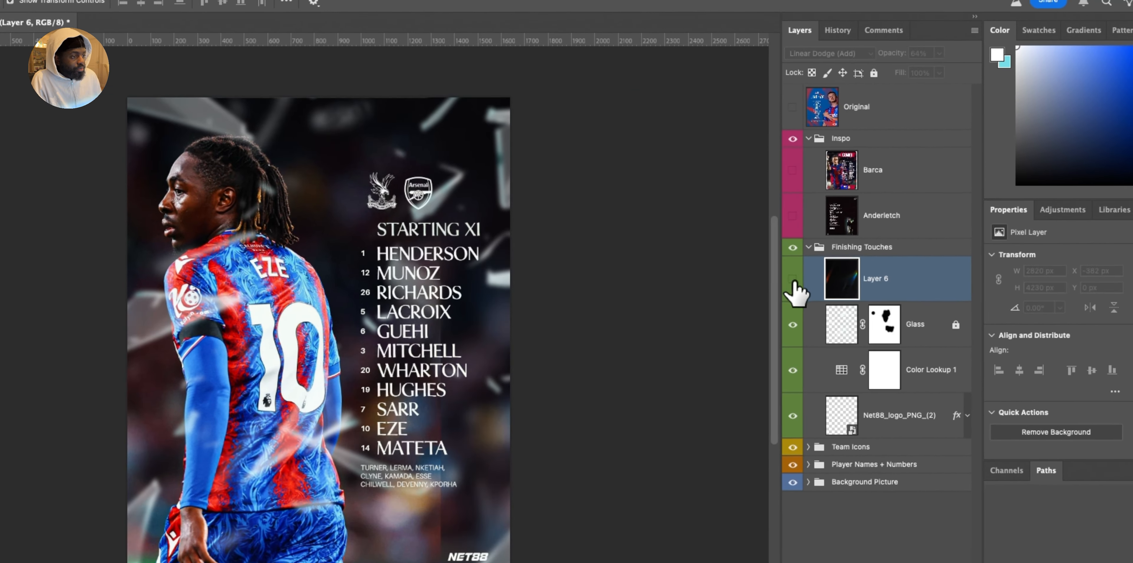
left_click(923, 258)
left_click(809, 248)
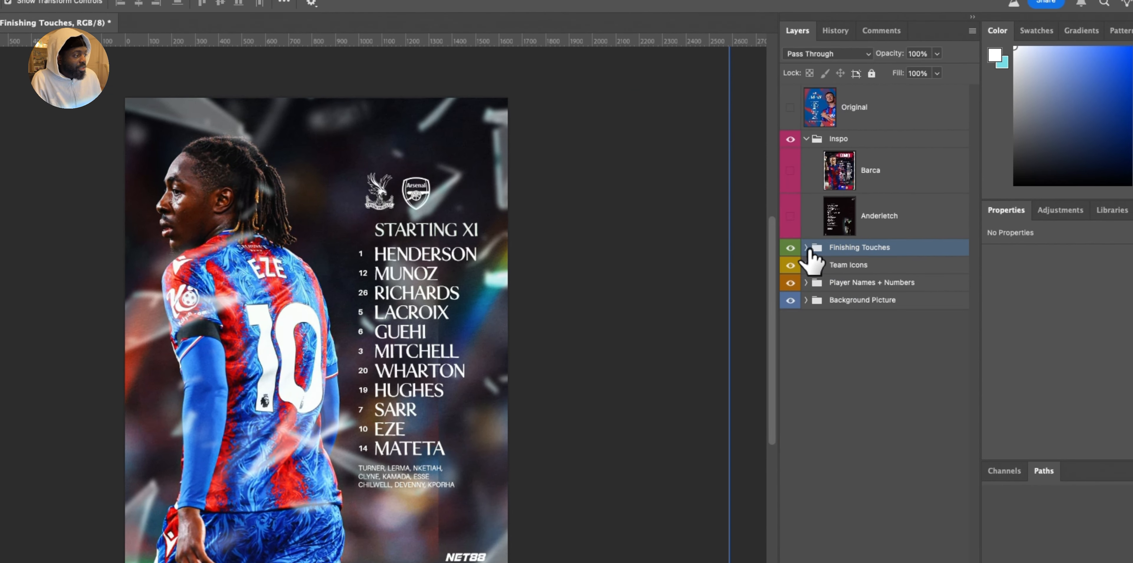
left_click(806, 247)
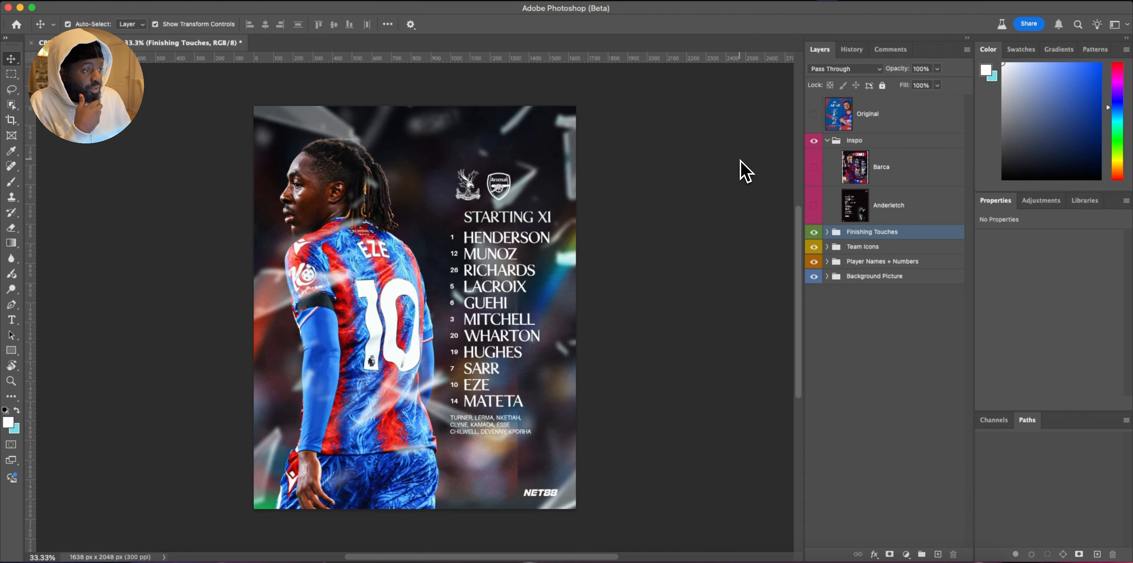
Show the Barca and Anderletch references in the Inspo group one at a time, hide them again, and collapse the group
left_click(821, 146, "super")
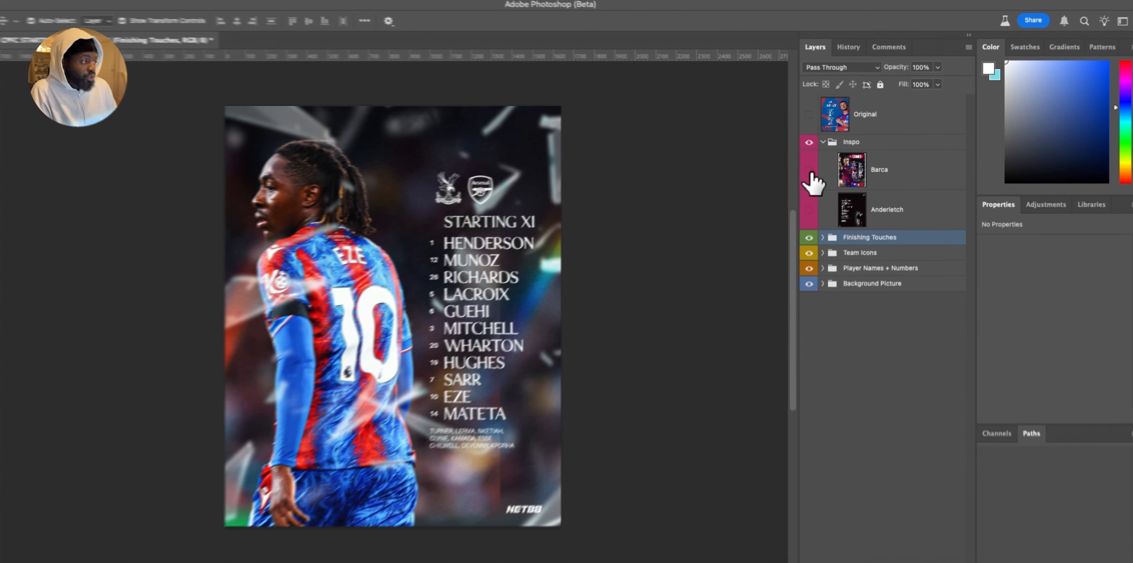
left_click(814, 167)
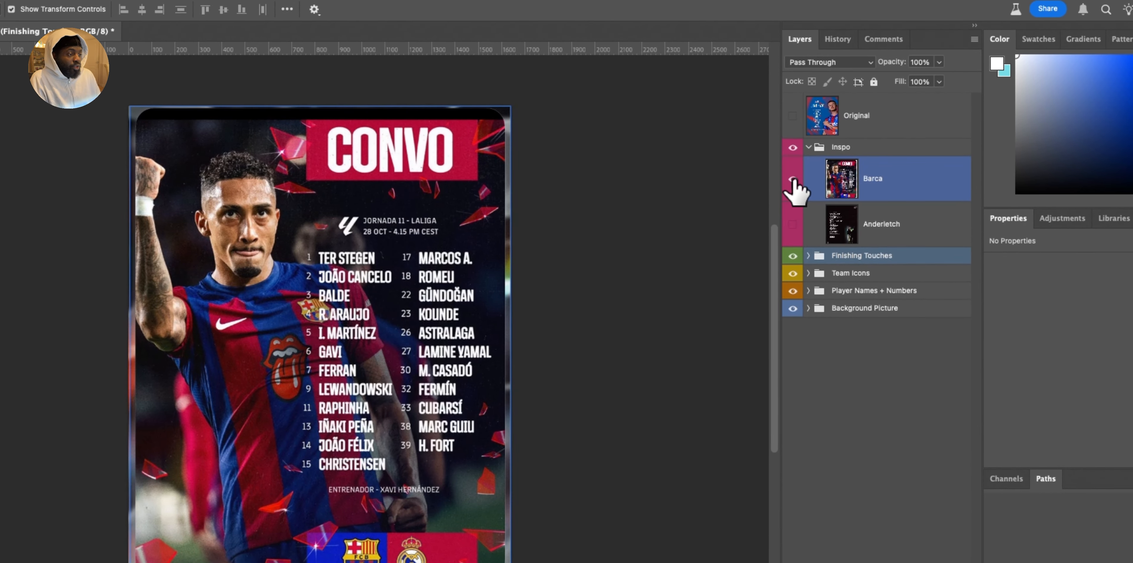
left_click(793, 179)
left_click(793, 224)
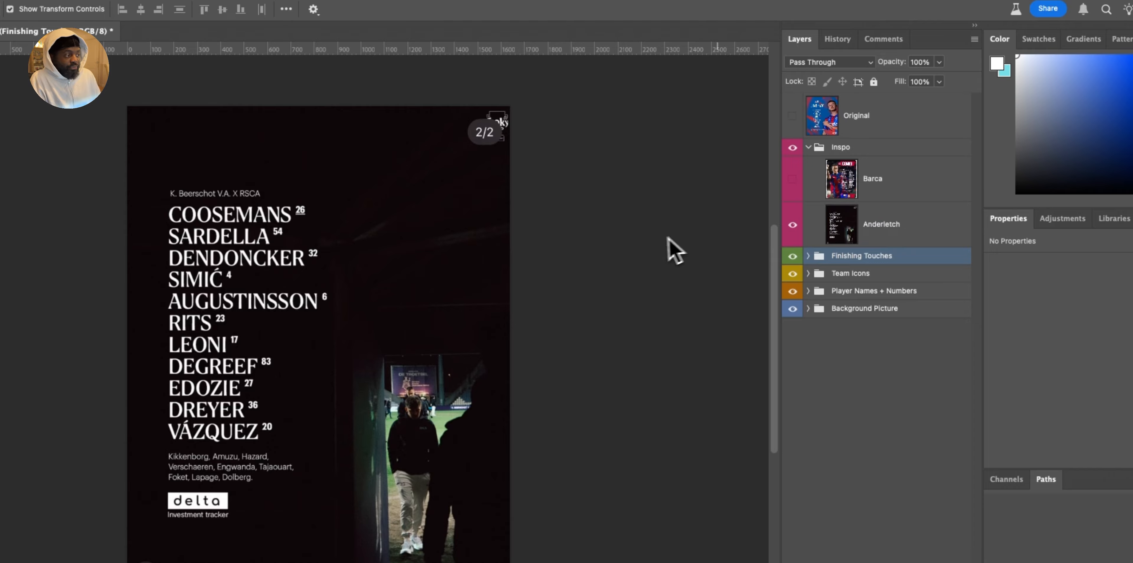
left_click(793, 225)
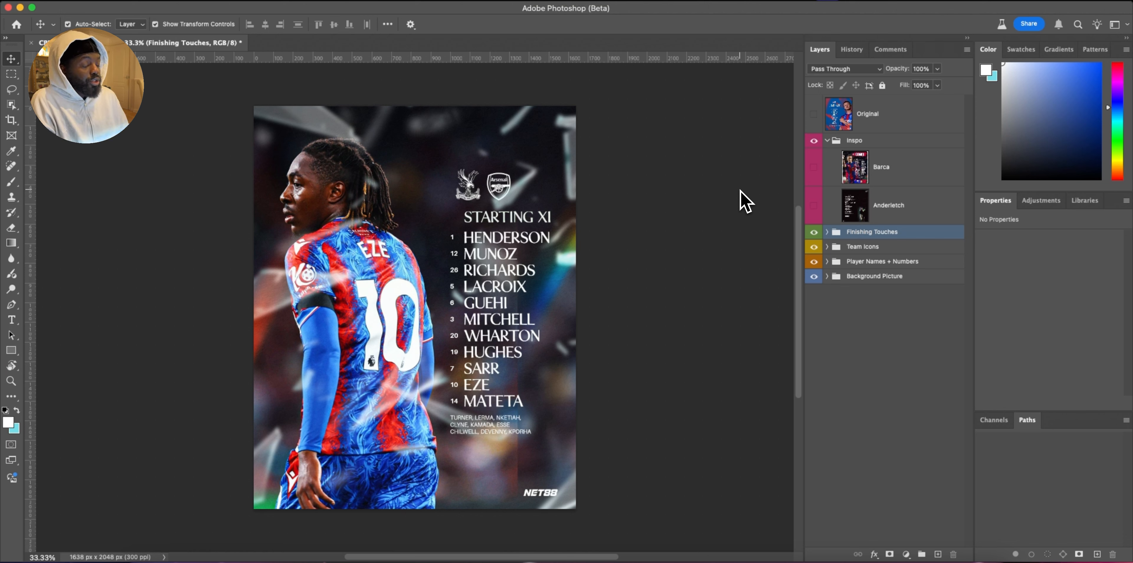
left_click(833, 141)
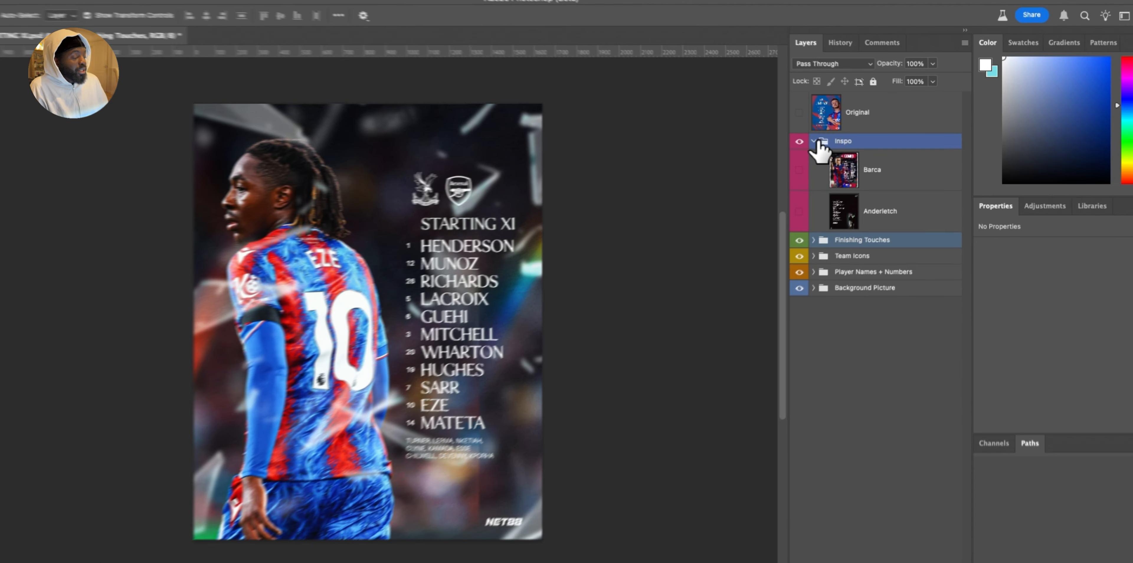
left_click(828, 139)
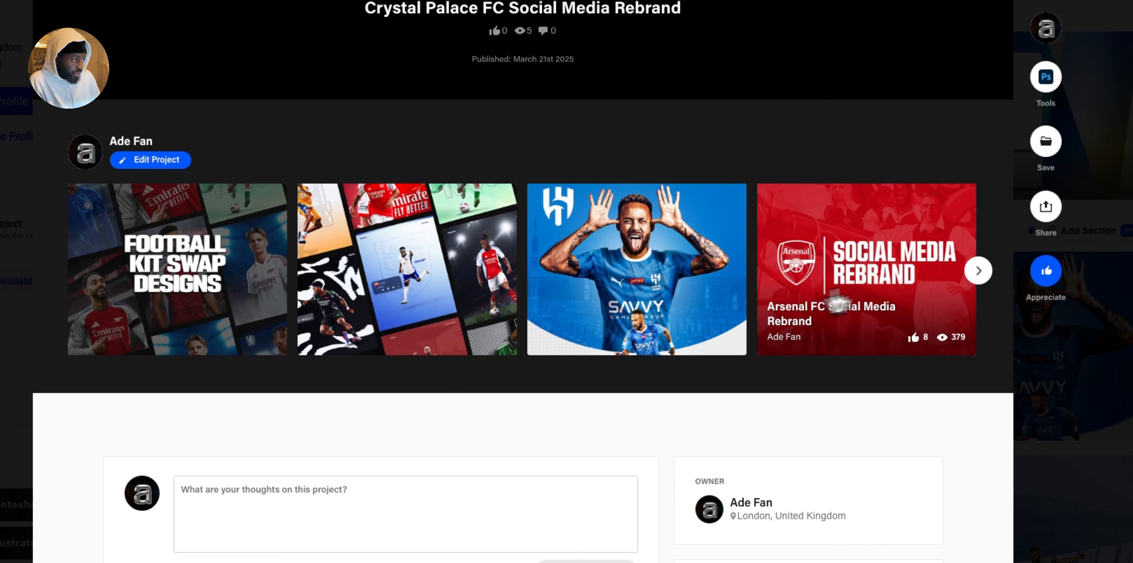
In the browser, open the Arsenal FC Social Media Rebrand project on Behance in a new tab and switch to it
right_click(862, 244)
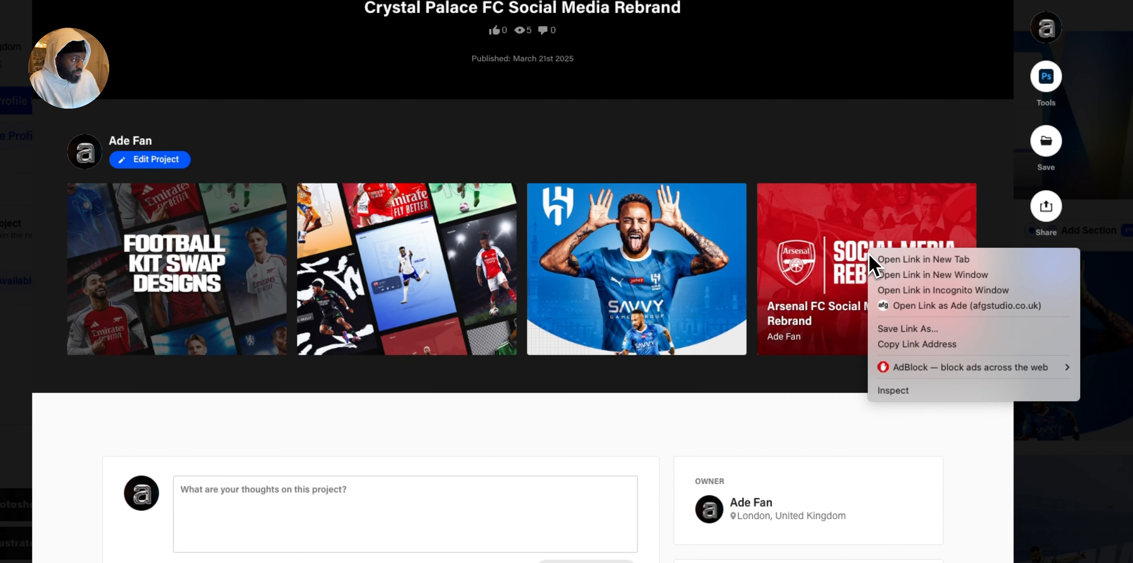
left_click(891, 253)
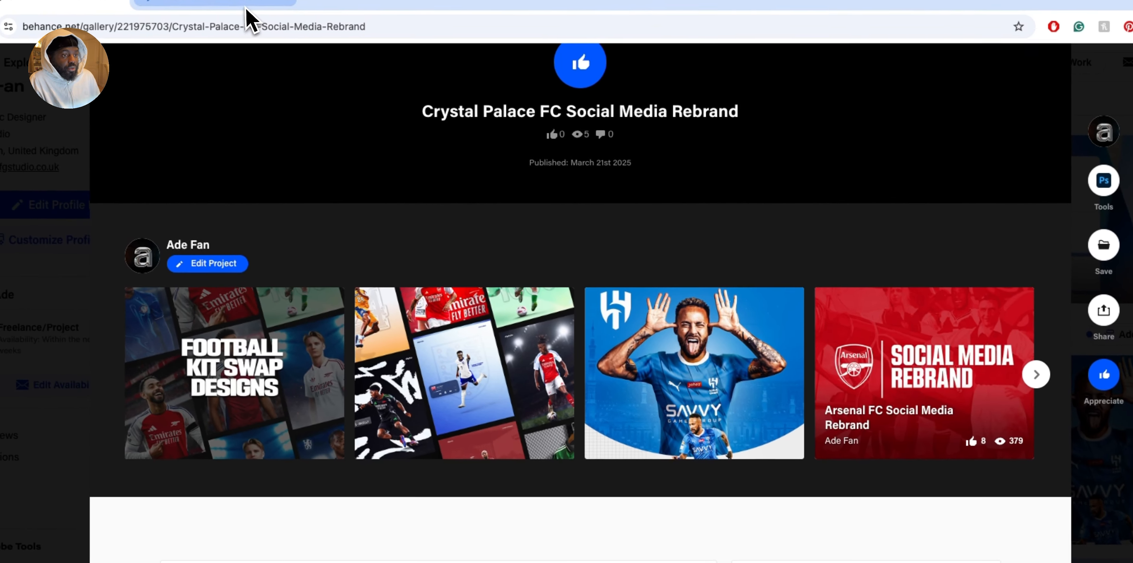
left_click(247, 8)
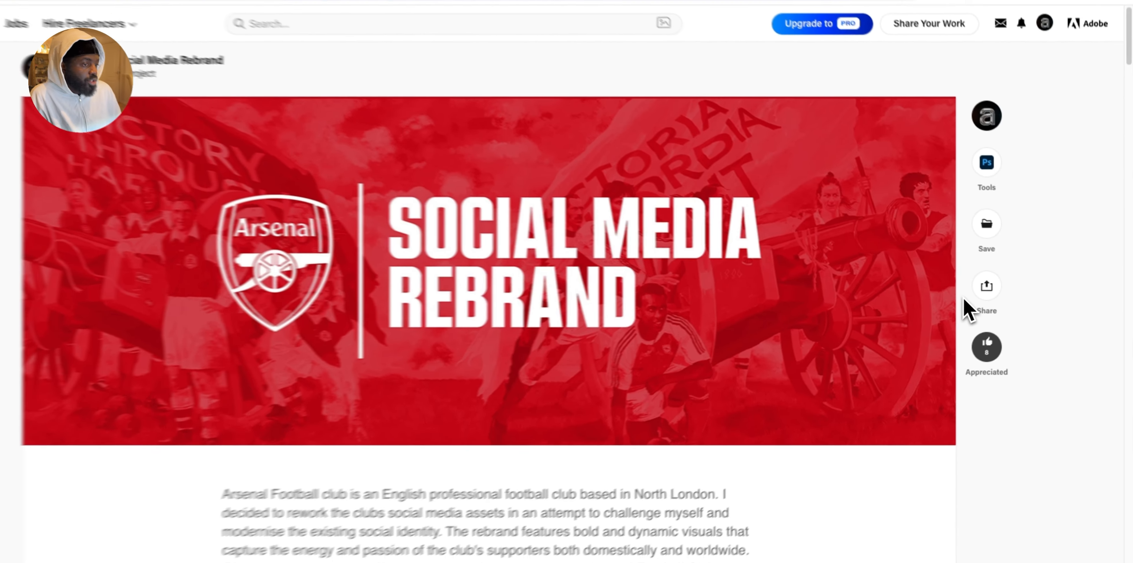
Examine the Arsenal rebrand project's lineup, match result, fixture and quote graphics through to its phone mockups
scroll(966, 310, "down", 5)
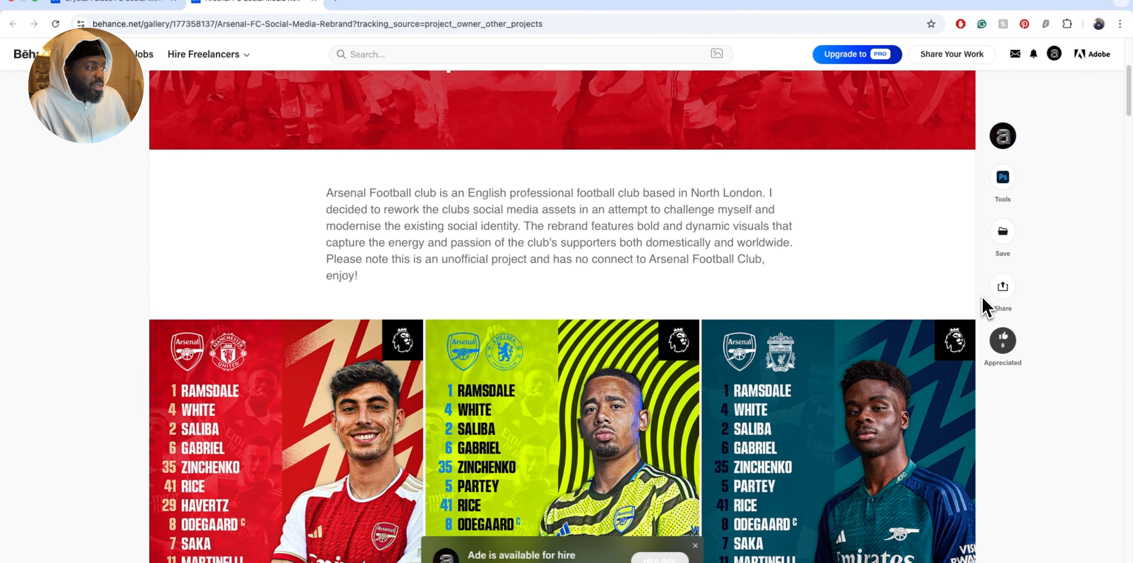
scroll(984, 300, "down", 3)
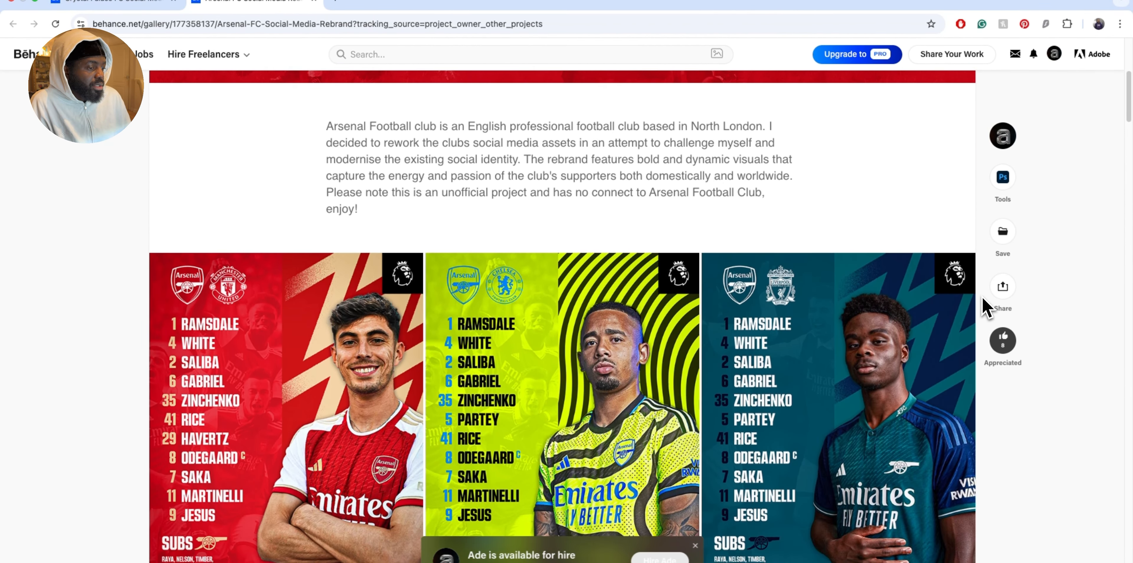
scroll(987, 307, "down", 1)
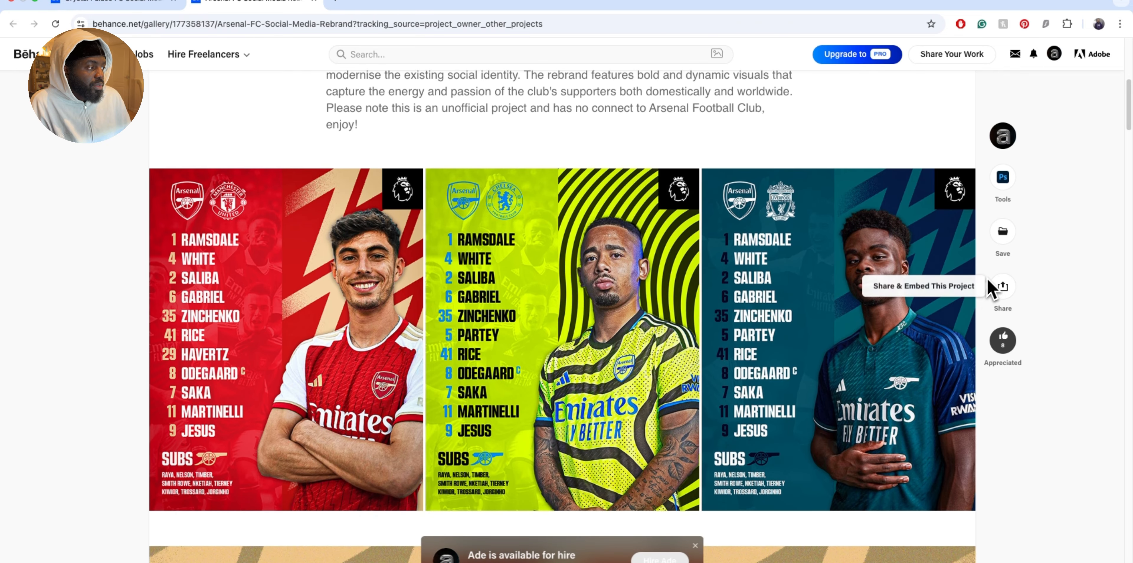
scroll(1051, 281, "down", 1)
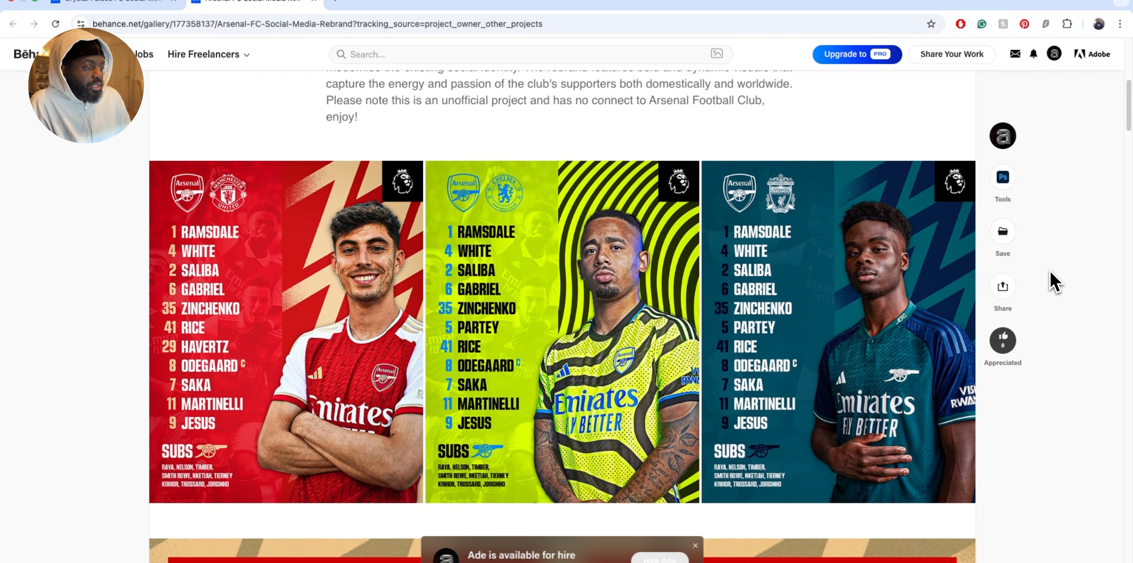
scroll(1054, 281, "down", 1)
scroll(1053, 282, "down", 10)
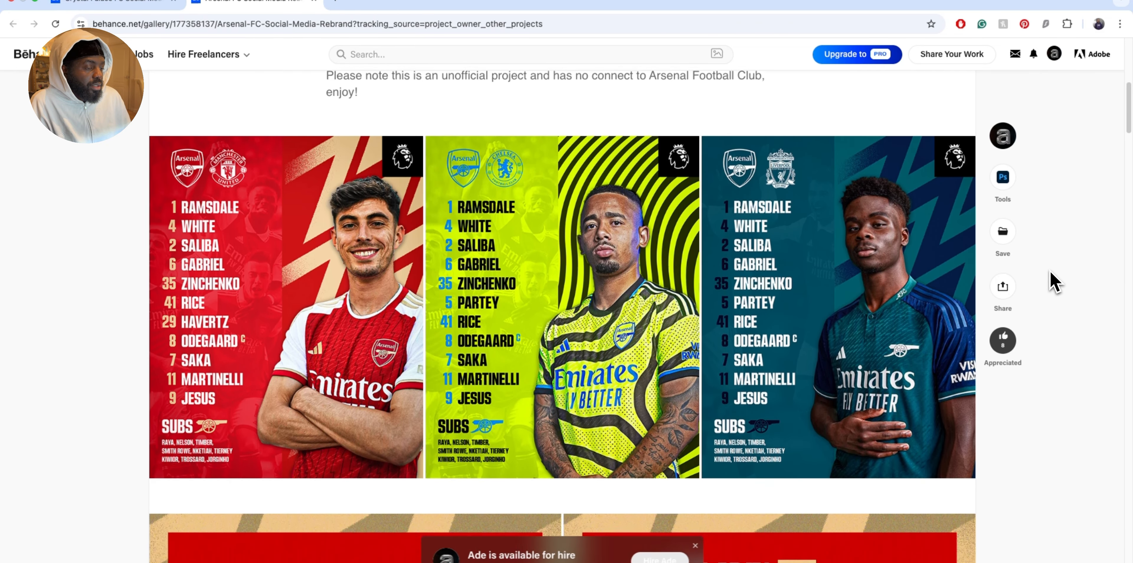
scroll(1054, 282, "down", 20)
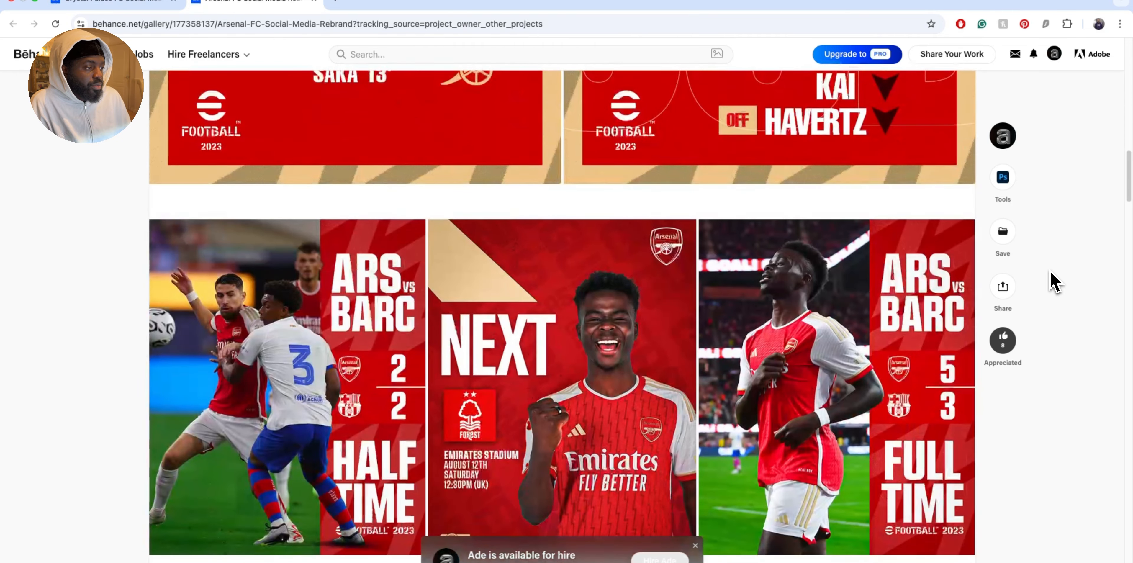
scroll(1053, 282, "down", 20)
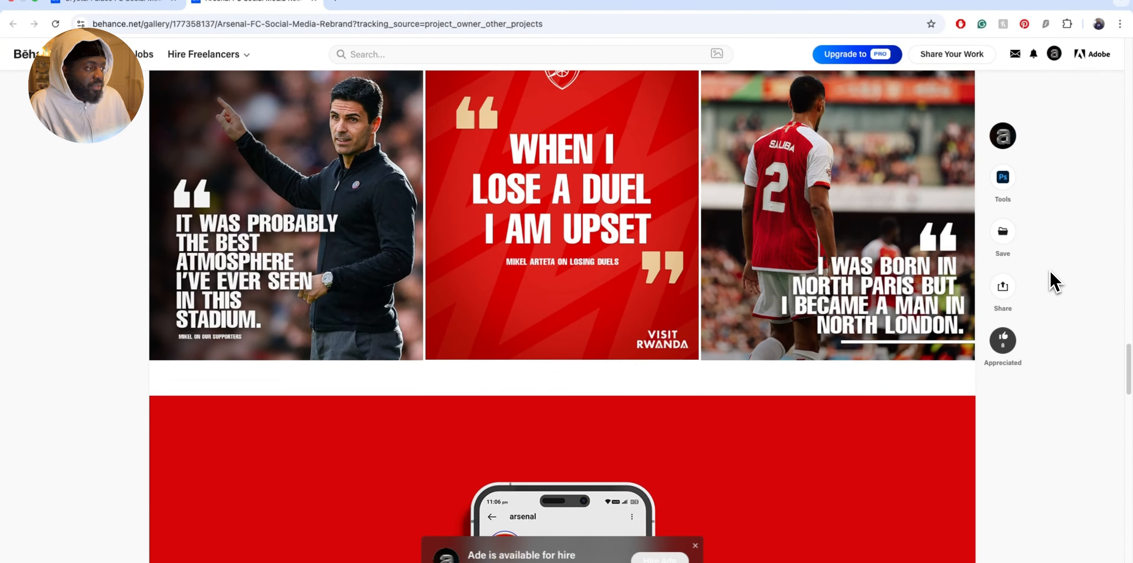
scroll(1053, 281, "down", 15)
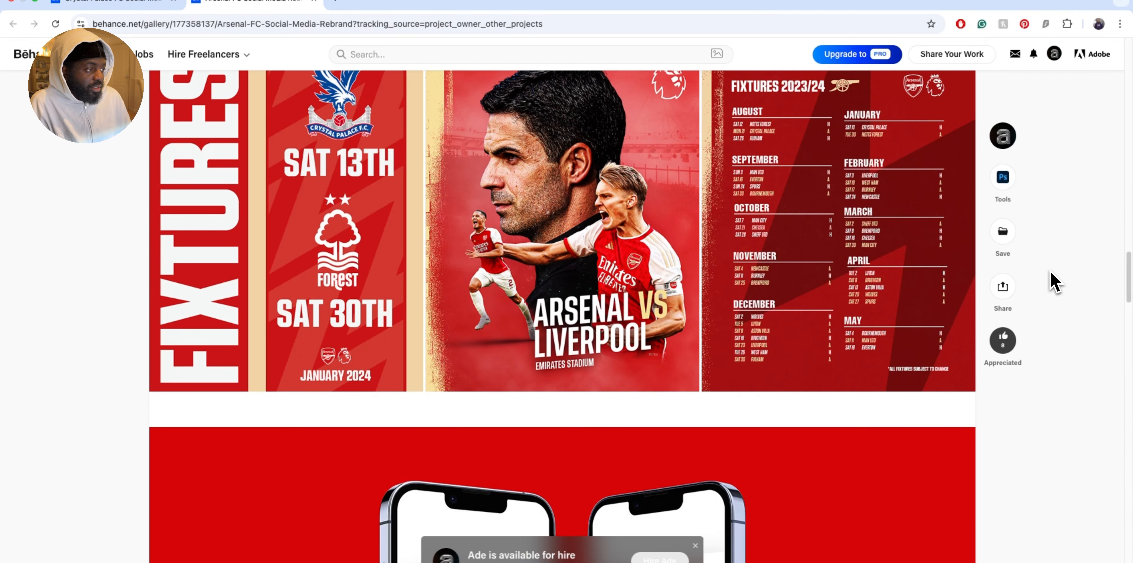
scroll(1055, 281, "down", 2)
scroll(1055, 282, "down", 20)
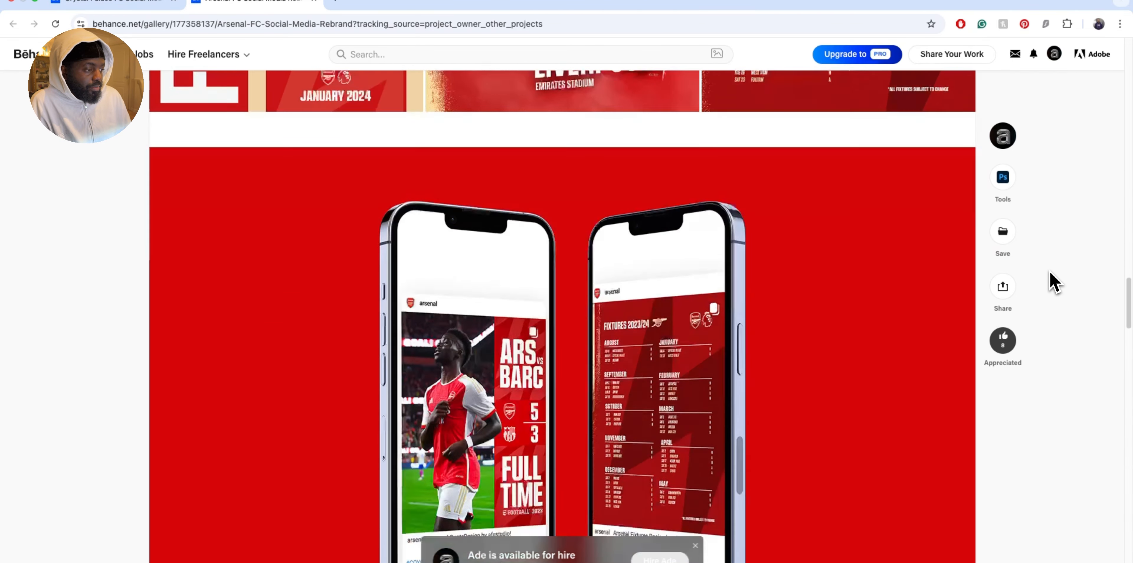
scroll(1053, 282, "down", 20)
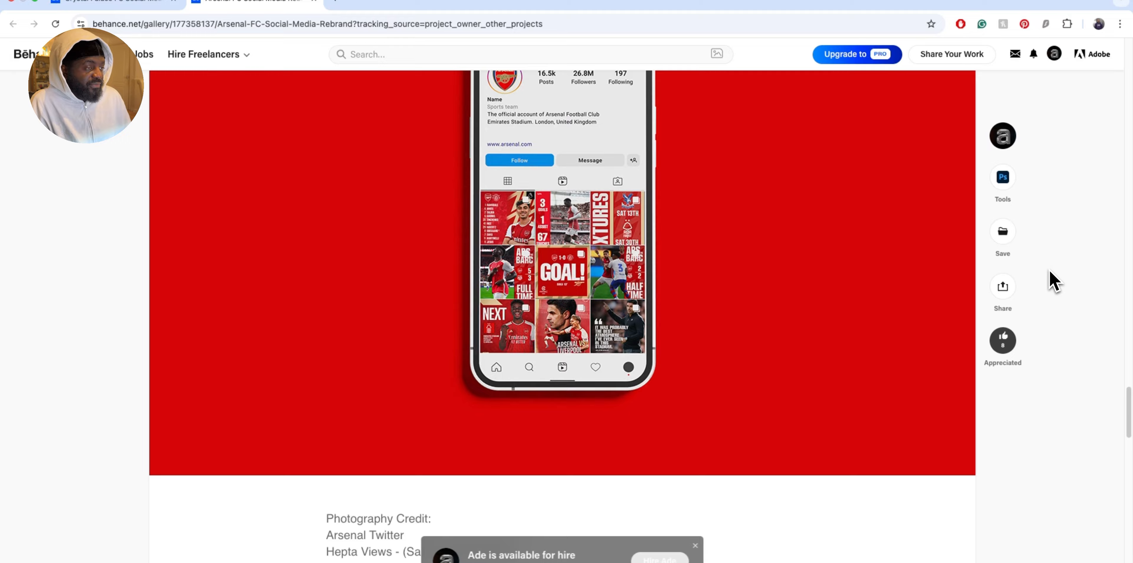
Return to the Crystal Palace FC Social Media Rebrand project, review its graphics from the header down, and switch back to Photoshop
left_click(143, 3)
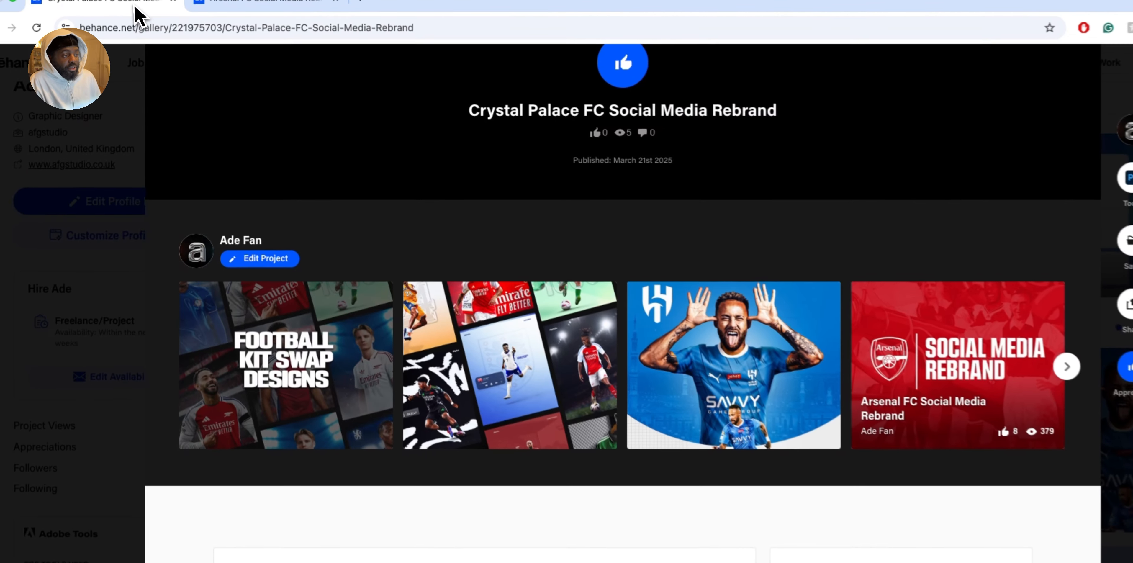
scroll(782, 195, "up", 20)
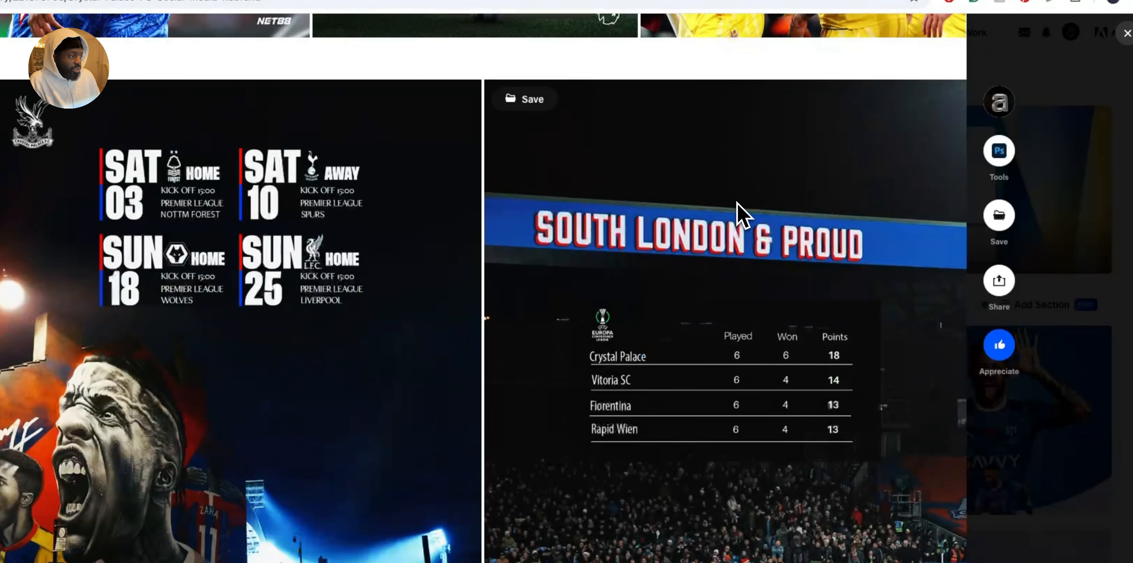
scroll(736, 202, "up", 12)
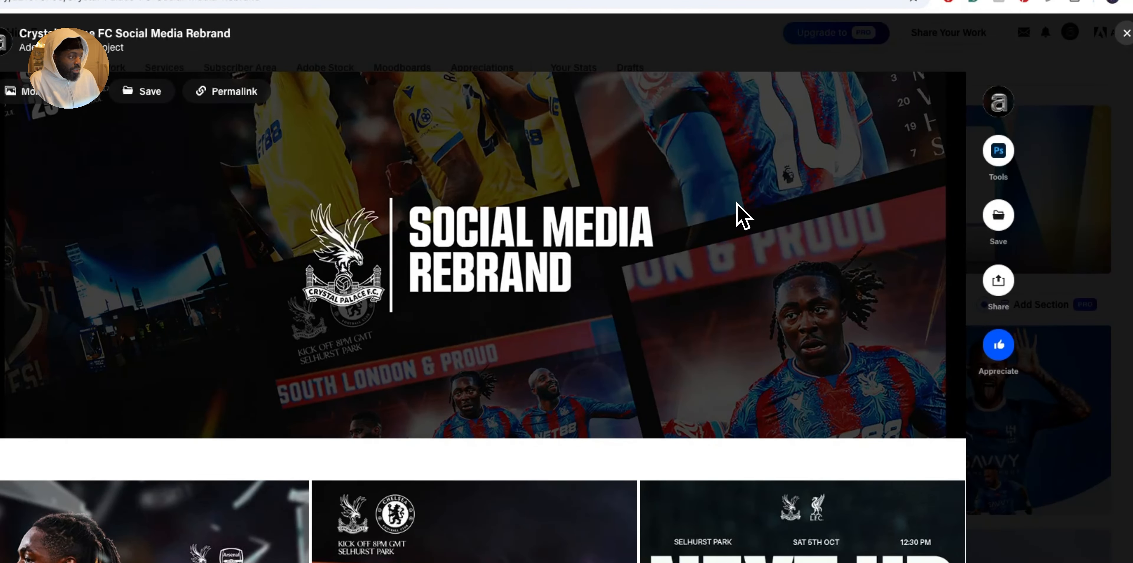
scroll(962, 274, "down", 4)
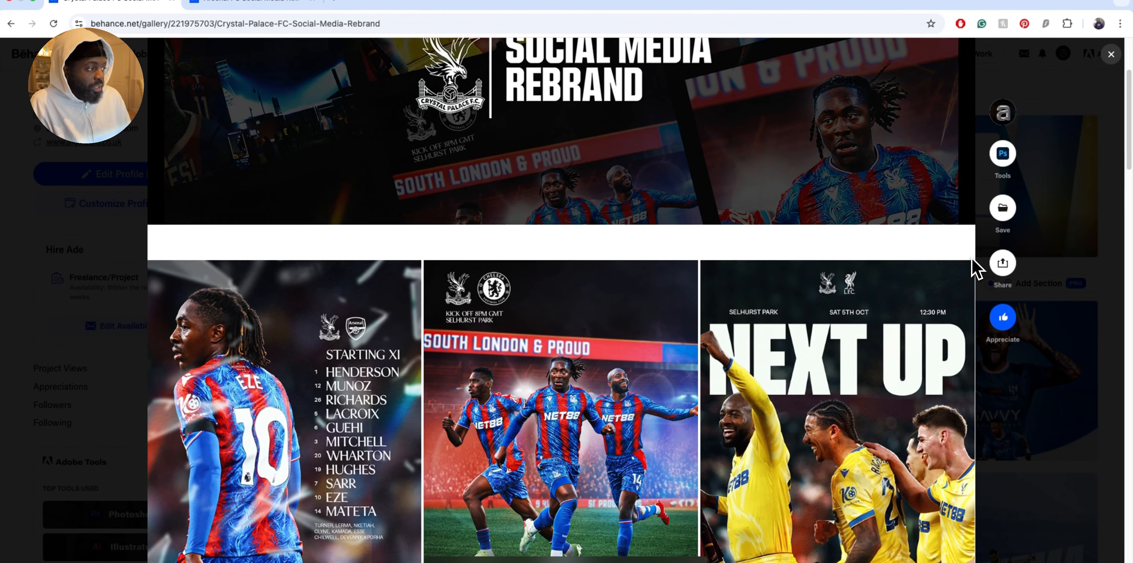
scroll(975, 268, "down", 2)
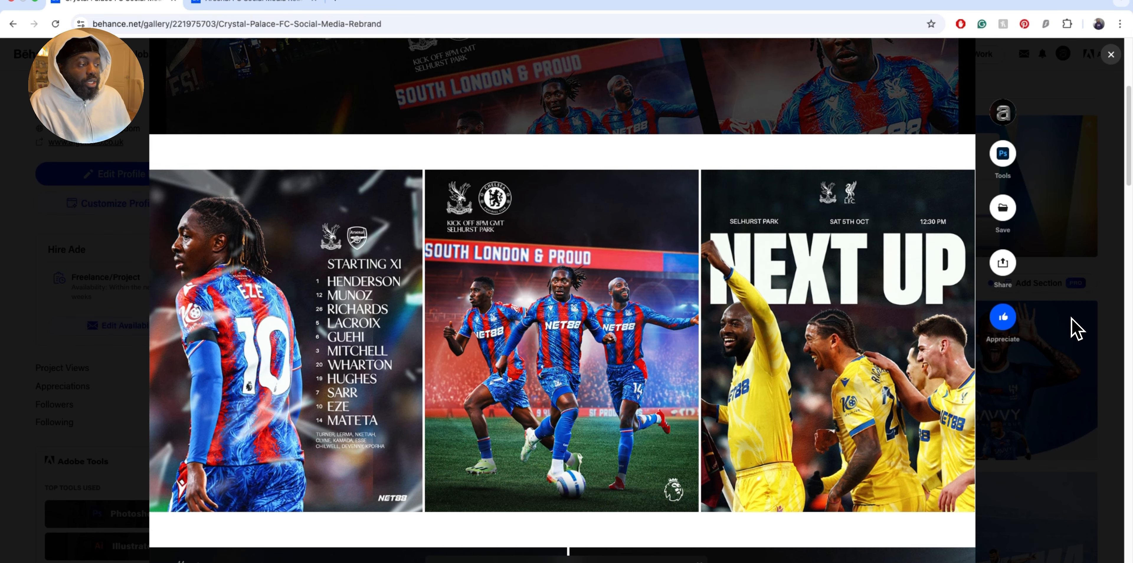
scroll(1071, 315, "down", 4)
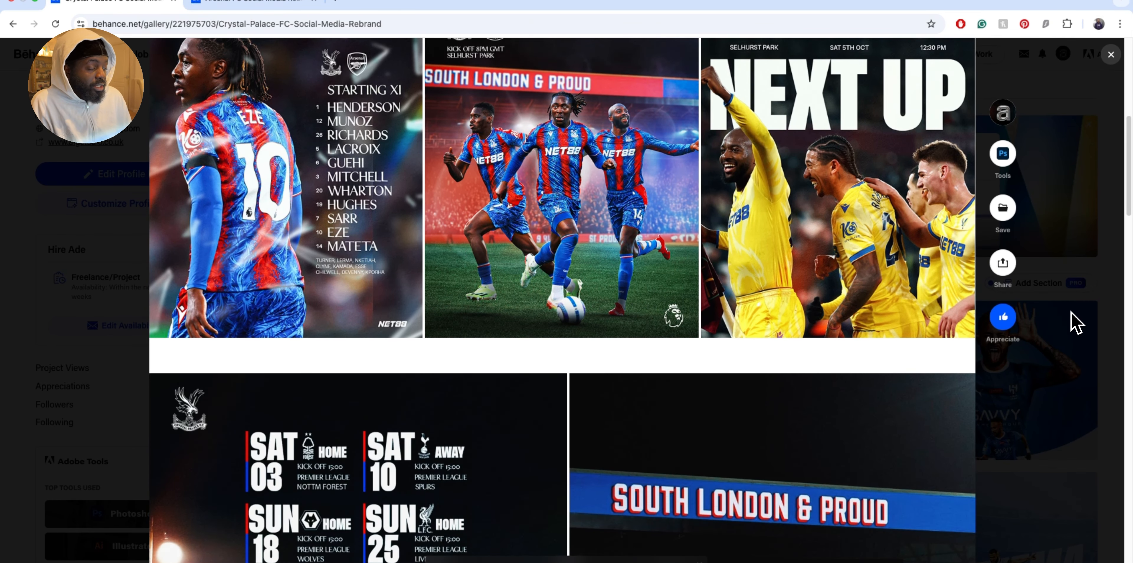
scroll(1072, 313, "down", 5)
scroll(1071, 323, "down", 20)
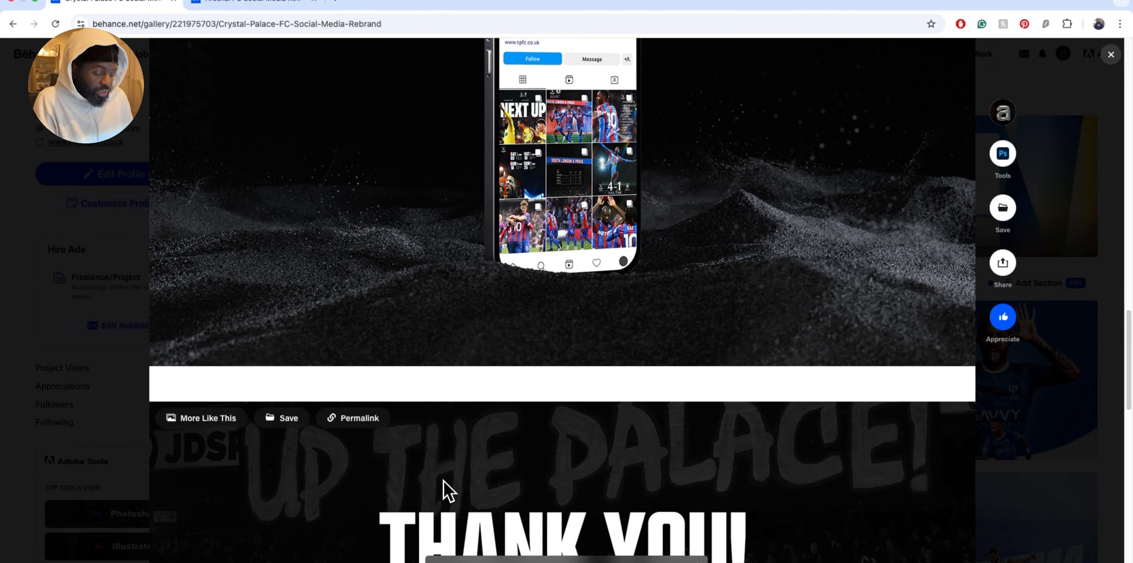
key("super+Tab")
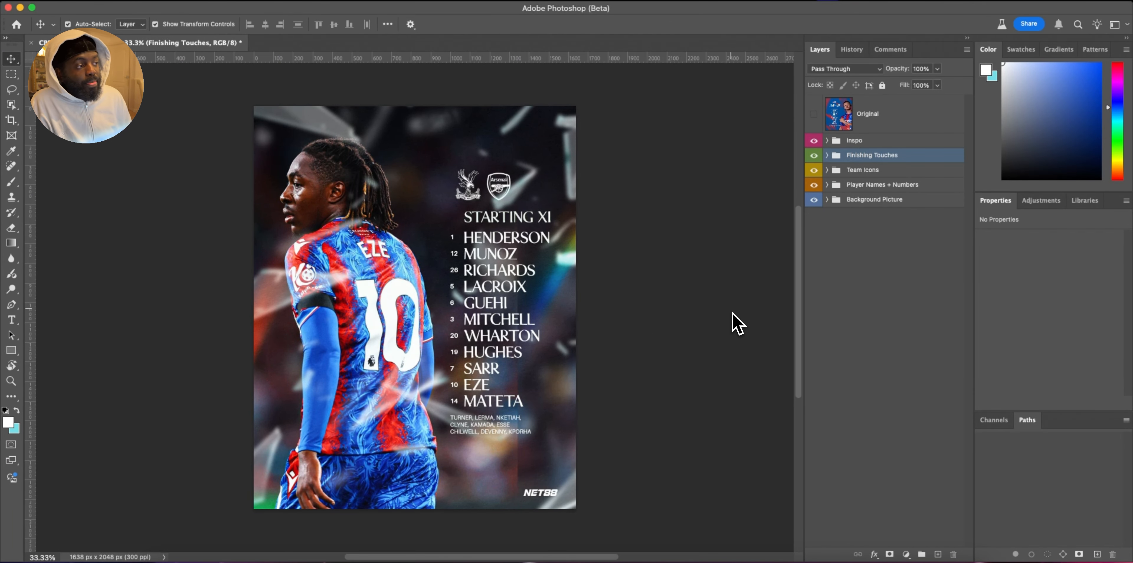